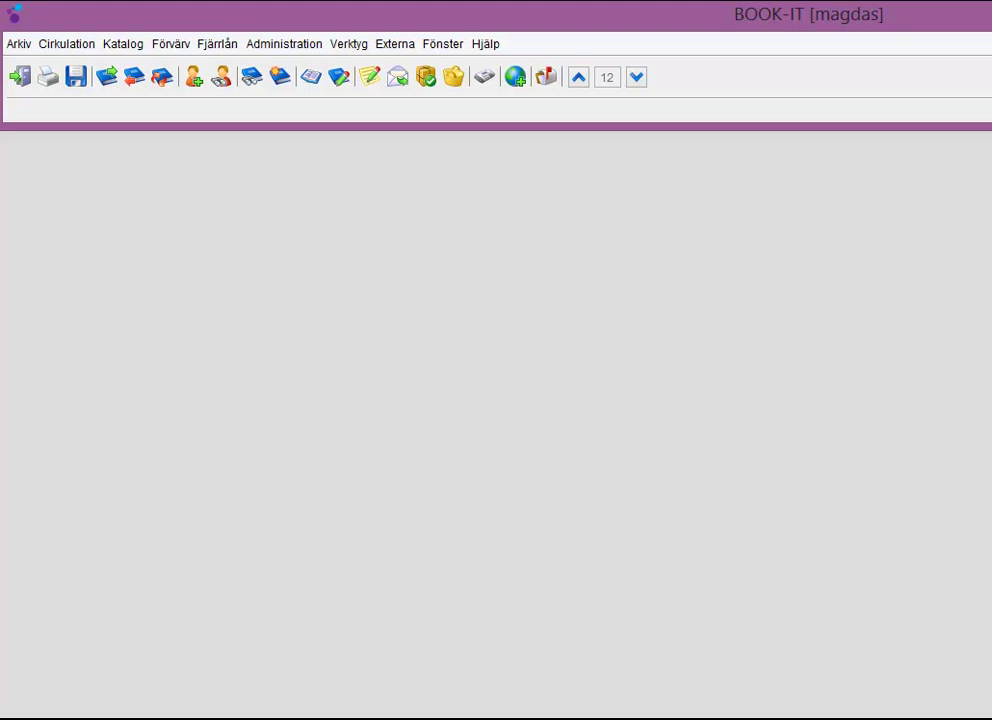
Step: Open the catalogue's expert search (Expertsök) and search for "sagor andersen"
{"action": "left_click", "coordinate": [125, 44]}
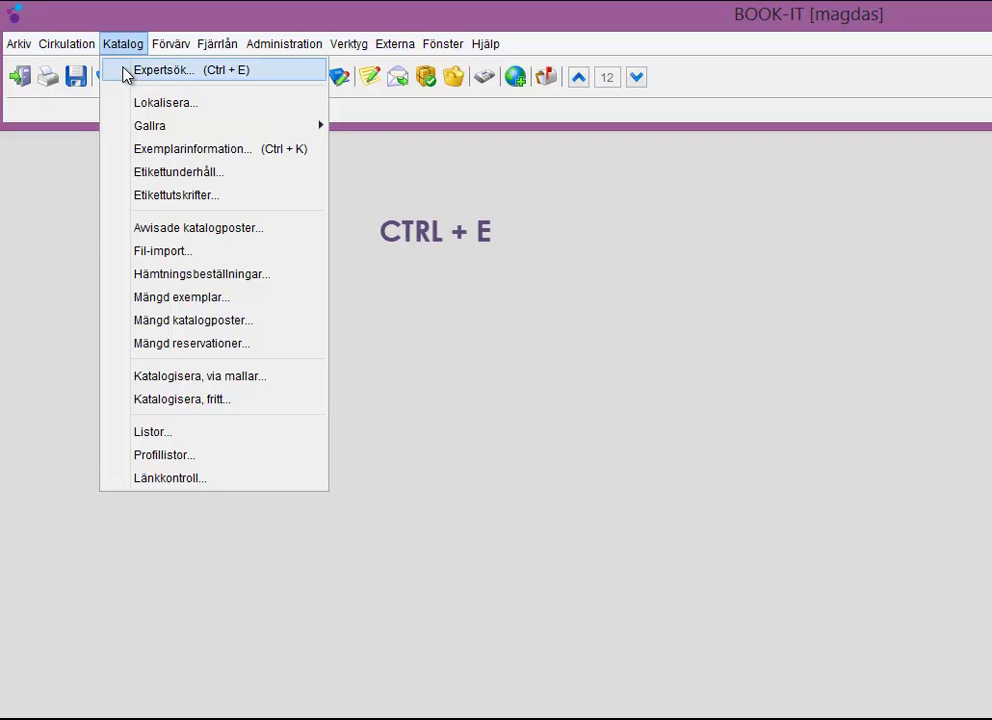
{"action": "left_click", "coordinate": [120, 43]}
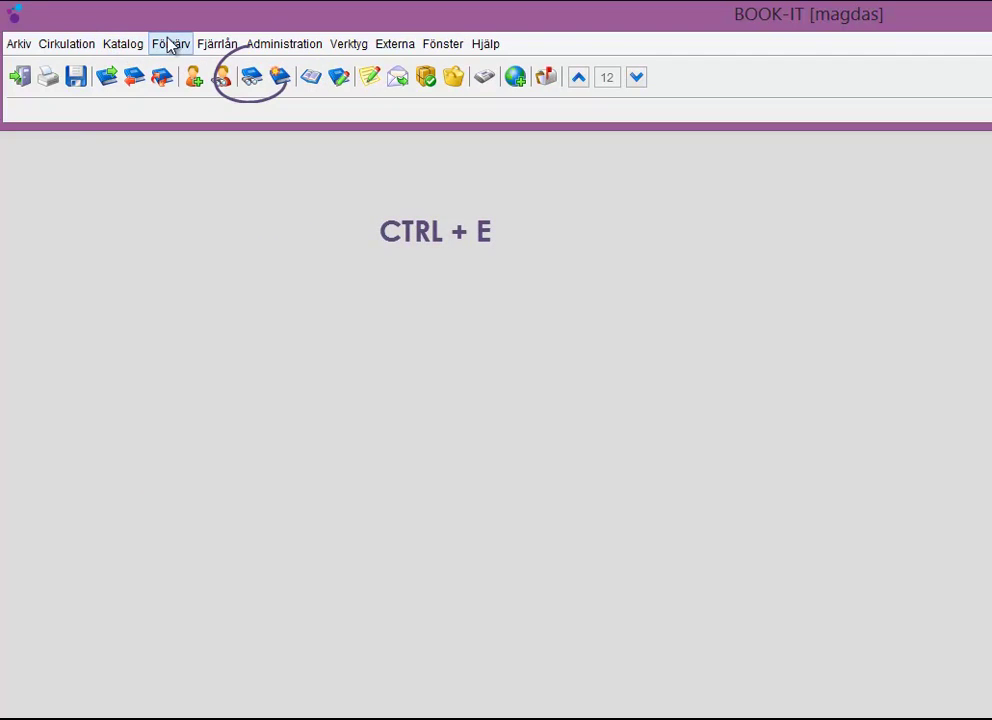
{"action": "left_click", "coordinate": [252, 80]}
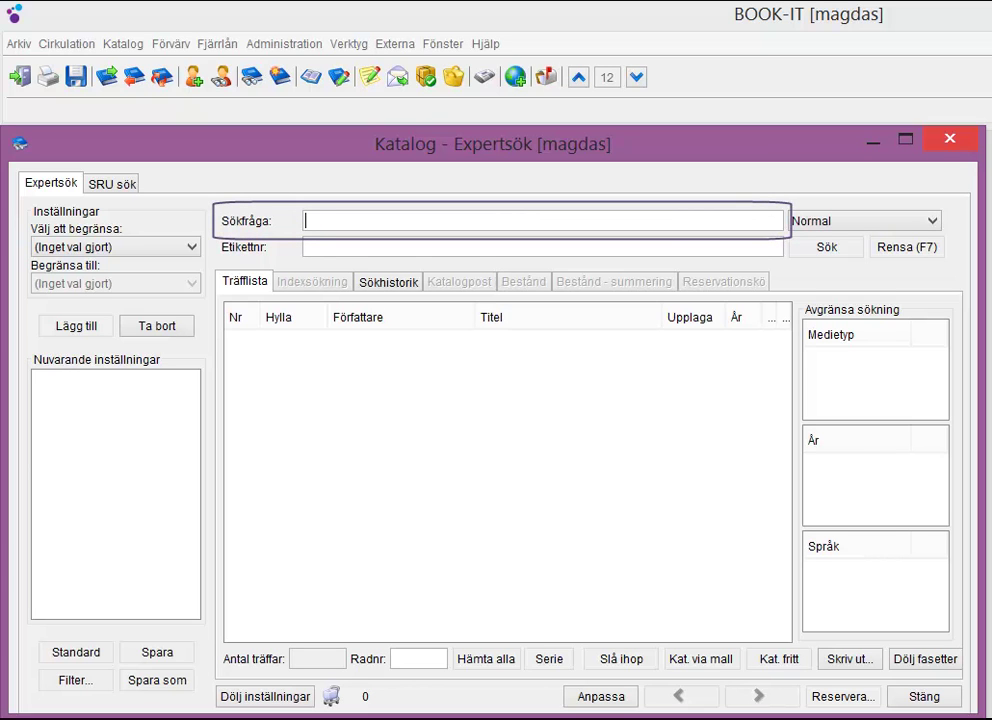
{"action": "type", "text": "sagor andersen"}
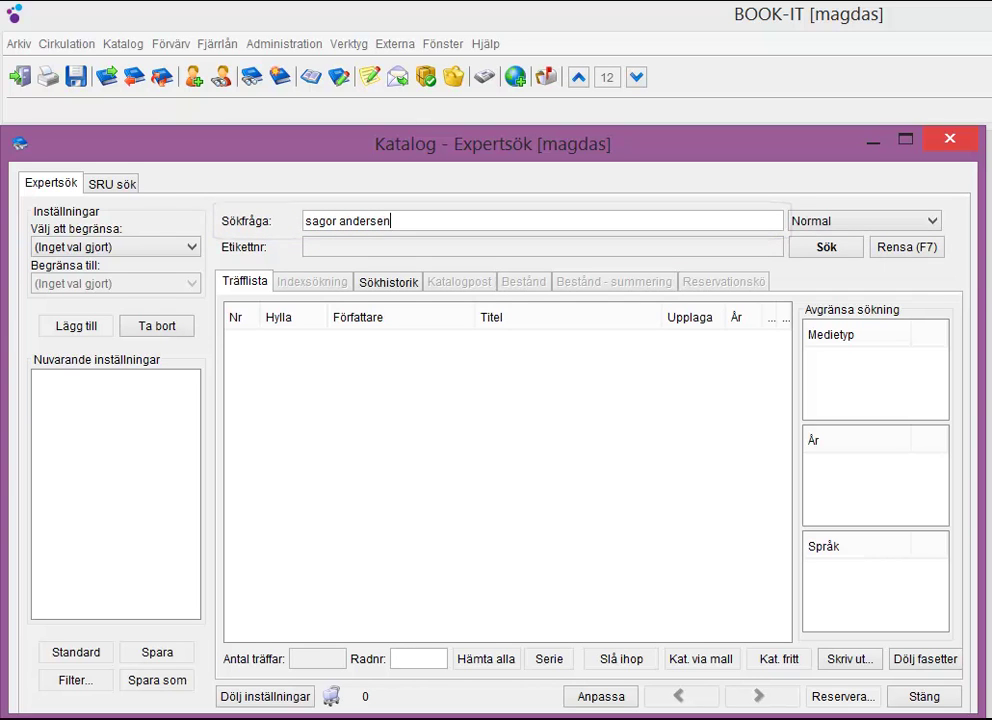
{"action": "key", "text": "Return"}
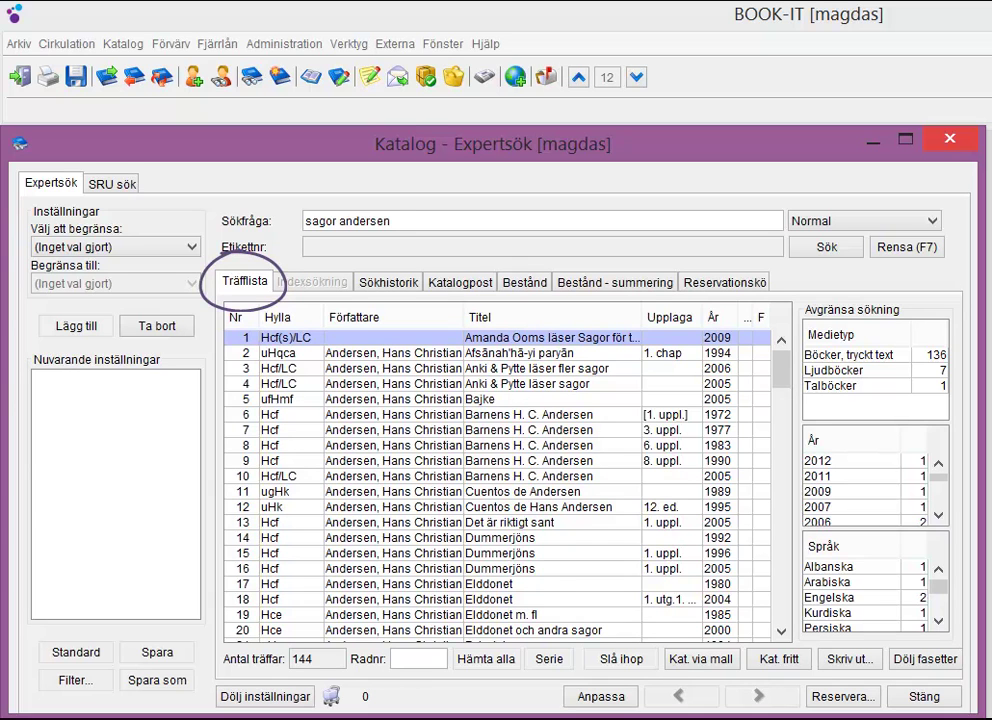
Step: Extend the query to "tre sagor andersen" and run it to bring up the matching catalogue record
{"action": "triple_click", "coordinate": [309, 227]}
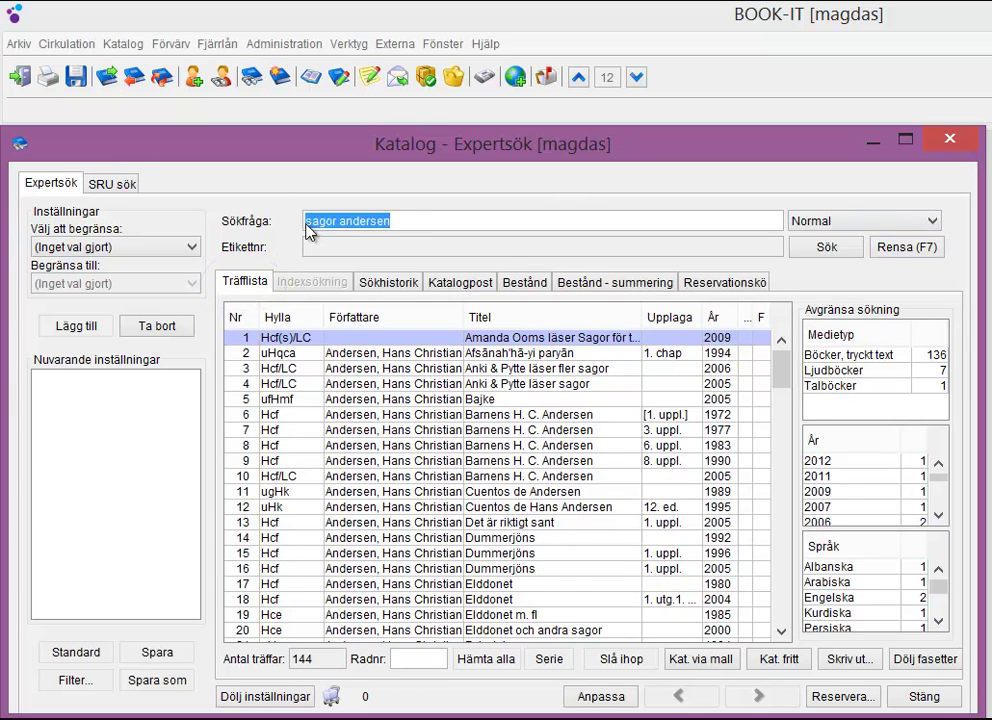
{"action": "left_click", "coordinate": [309, 227]}
{"action": "type", "text": "tre"}
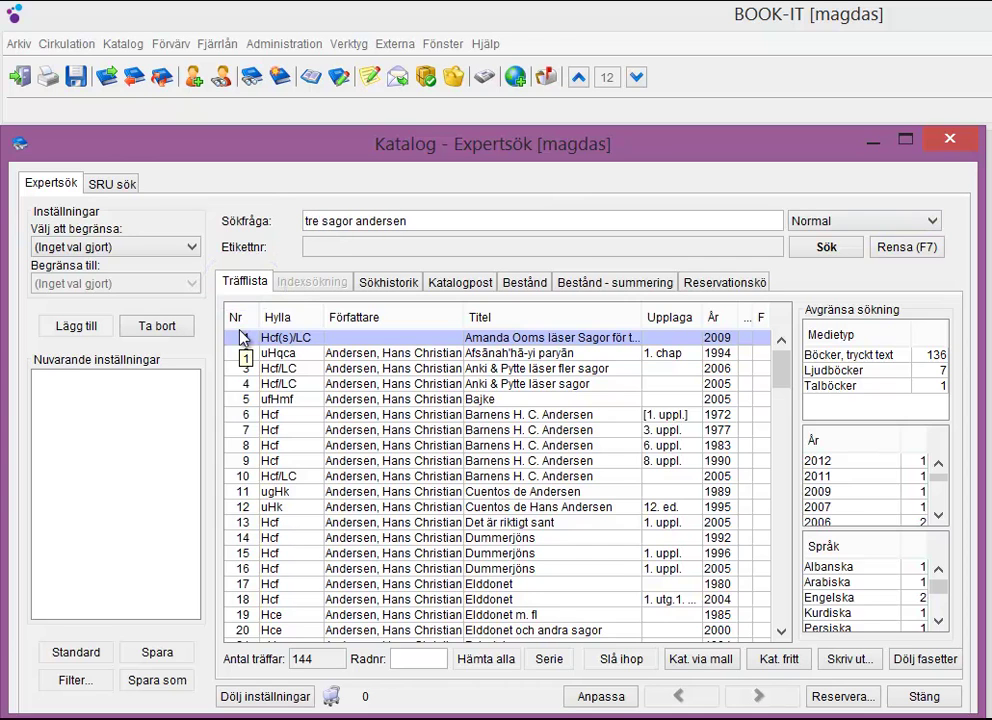
{"action": "double_click", "coordinate": [241, 337]}
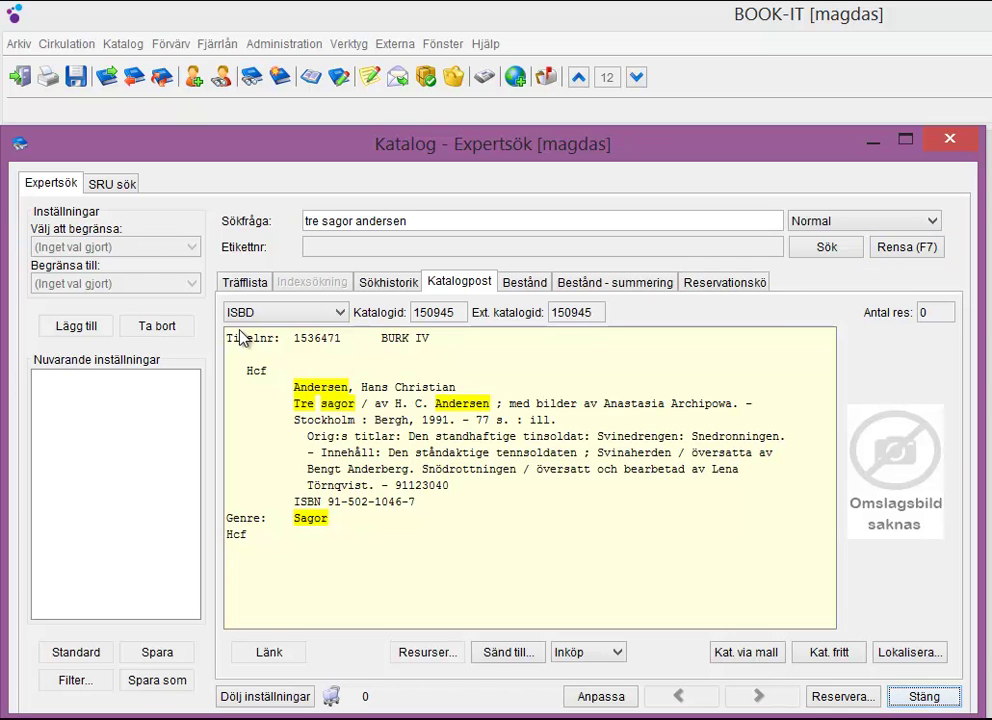
Step: Clear the search form and enter the truncated queries "skog*" and "*skola" one after the other, clearing in between
{"action": "key", "text": "F7"}
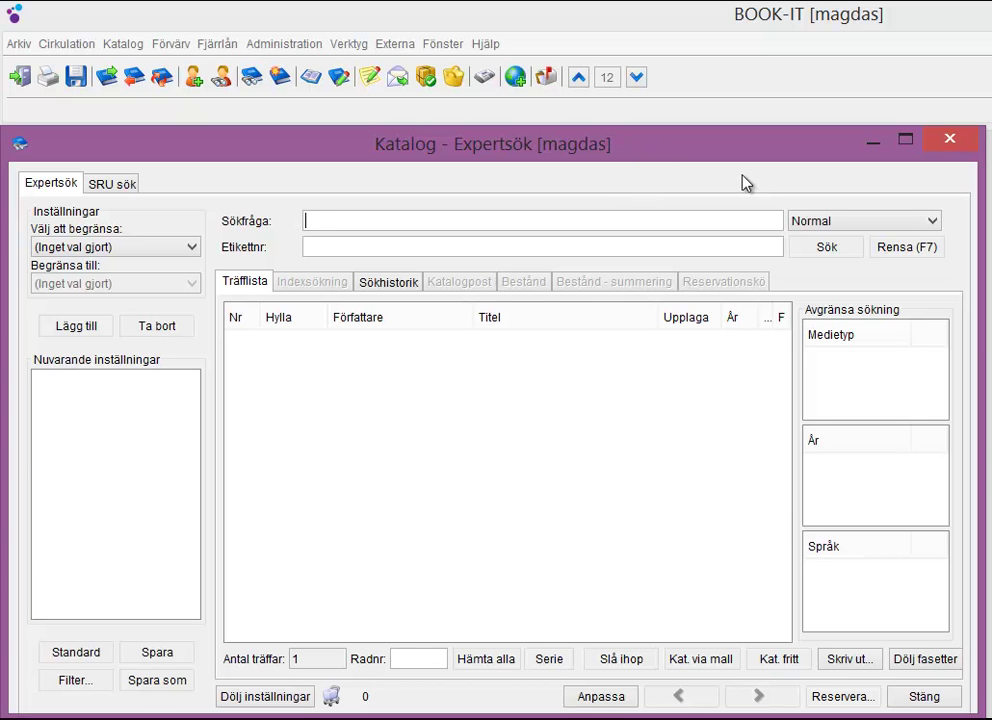
{"action": "type", "text": "skog*"}
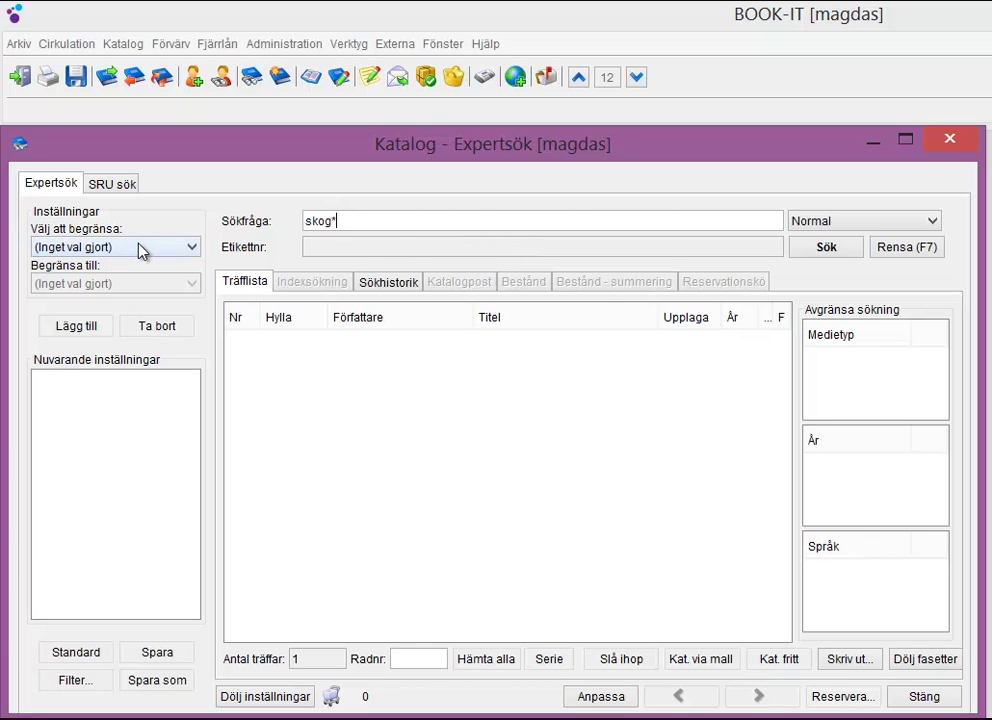
{"action": "key", "text": "F7"}
{"action": "type", "text": "*skola"}
Step: Clear the search form and search with the mid-word wildcard query "and*ski"
{"action": "key", "text": "F7"}
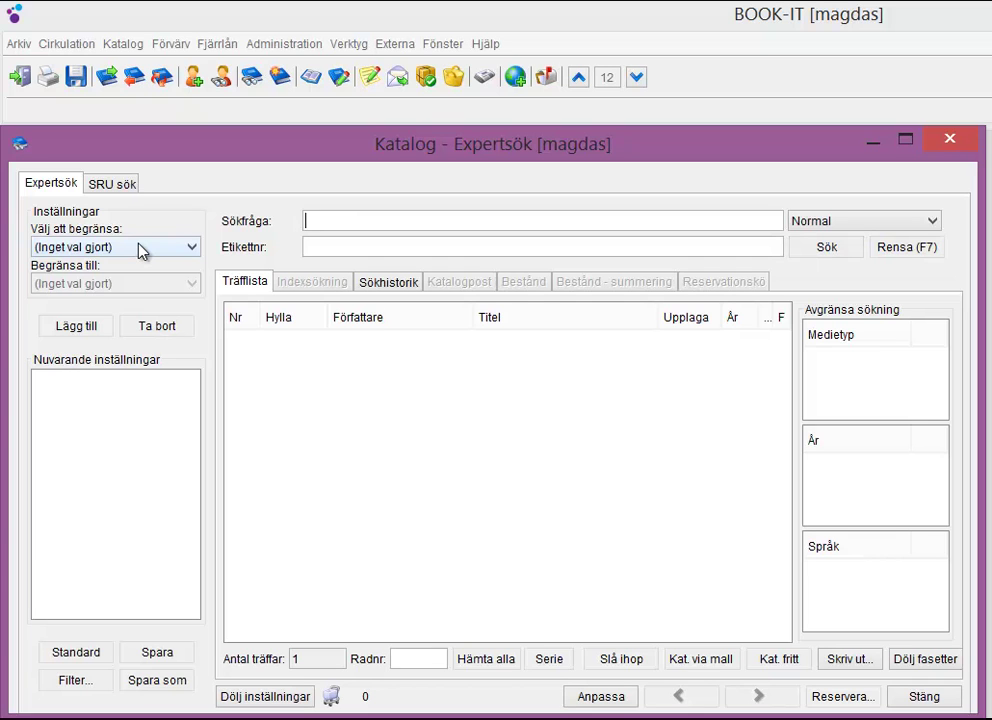
{"action": "type", "text": "and*ski"}
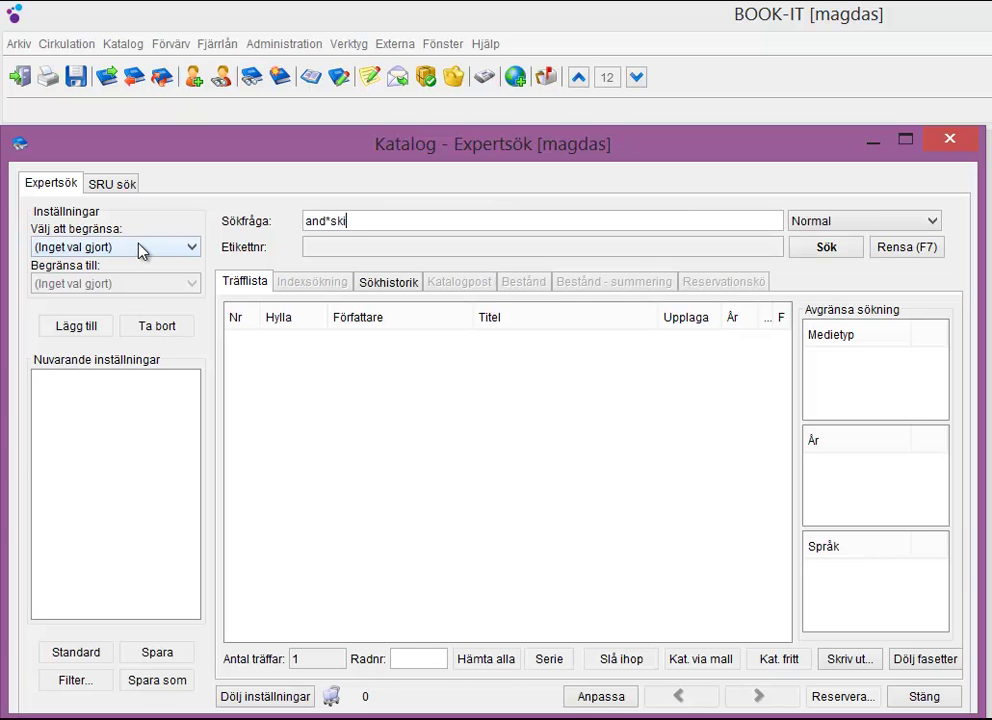
{"action": "key", "text": "Return"}
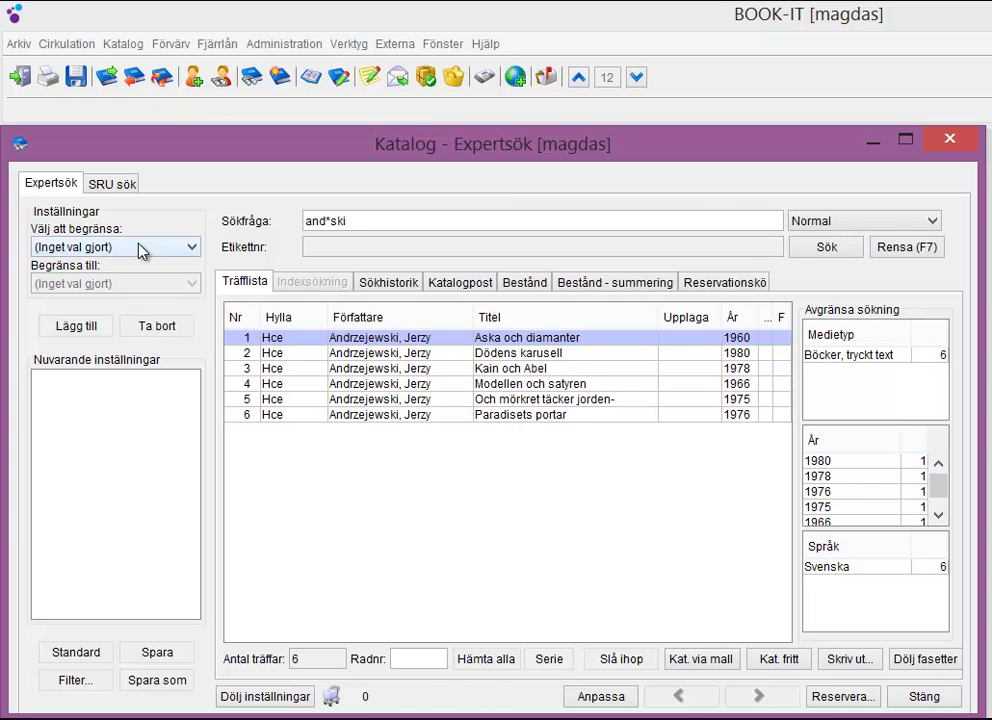
Step: Search for "rydé" and for the unaccented spelling "ryde", clearing the form before each query
{"action": "left_click", "coordinate": [913, 250]}
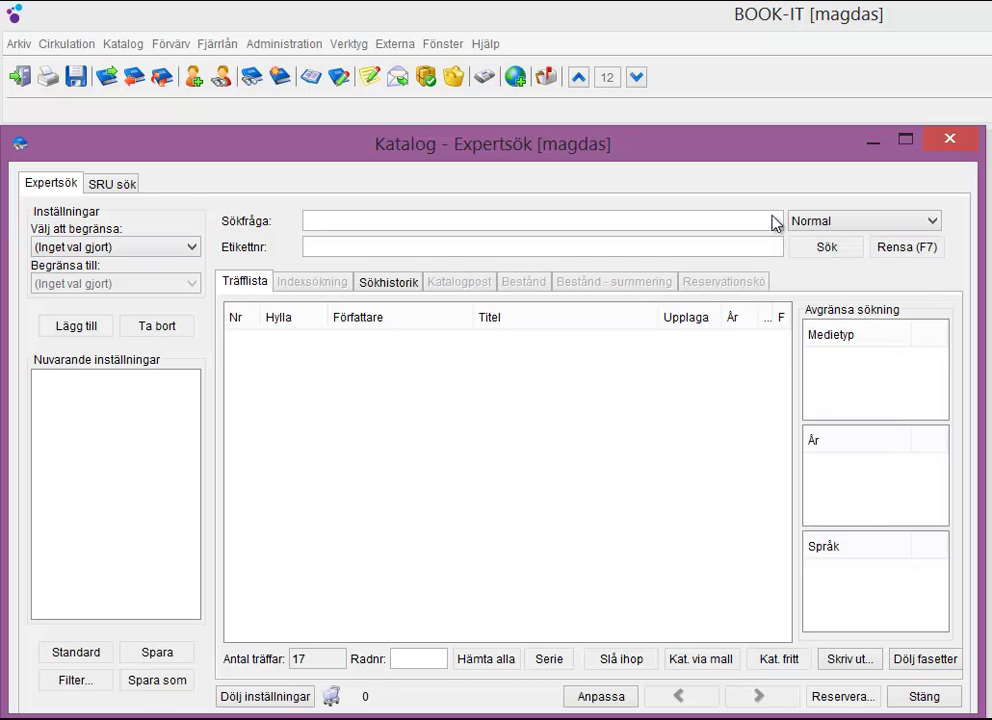
{"action": "type", "text": "rydé"}
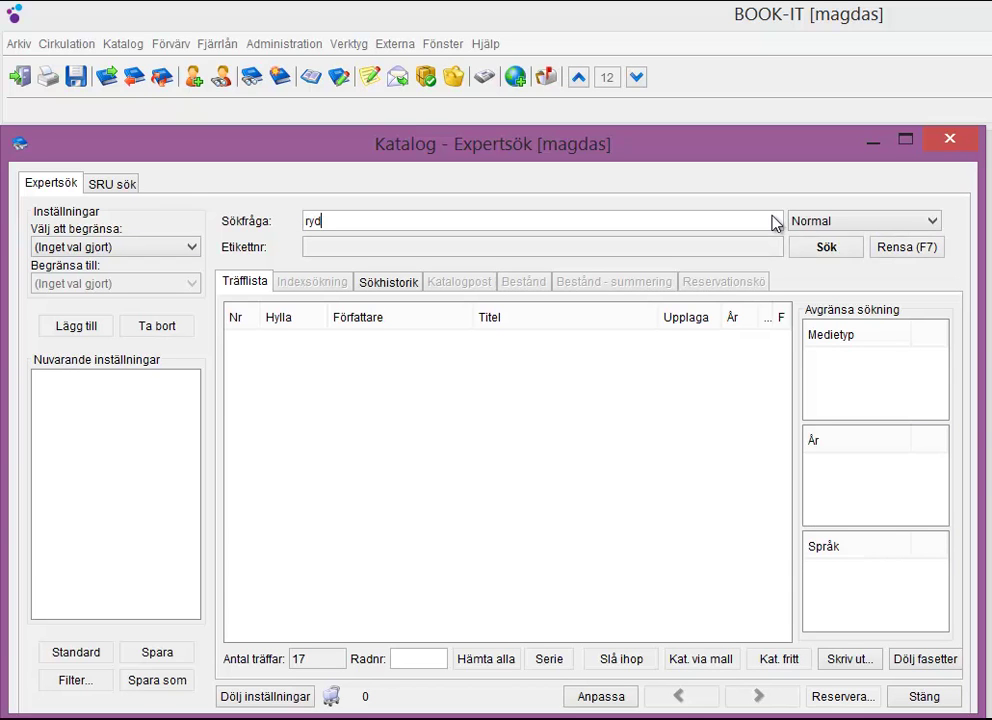
{"action": "key", "text": "Return"}
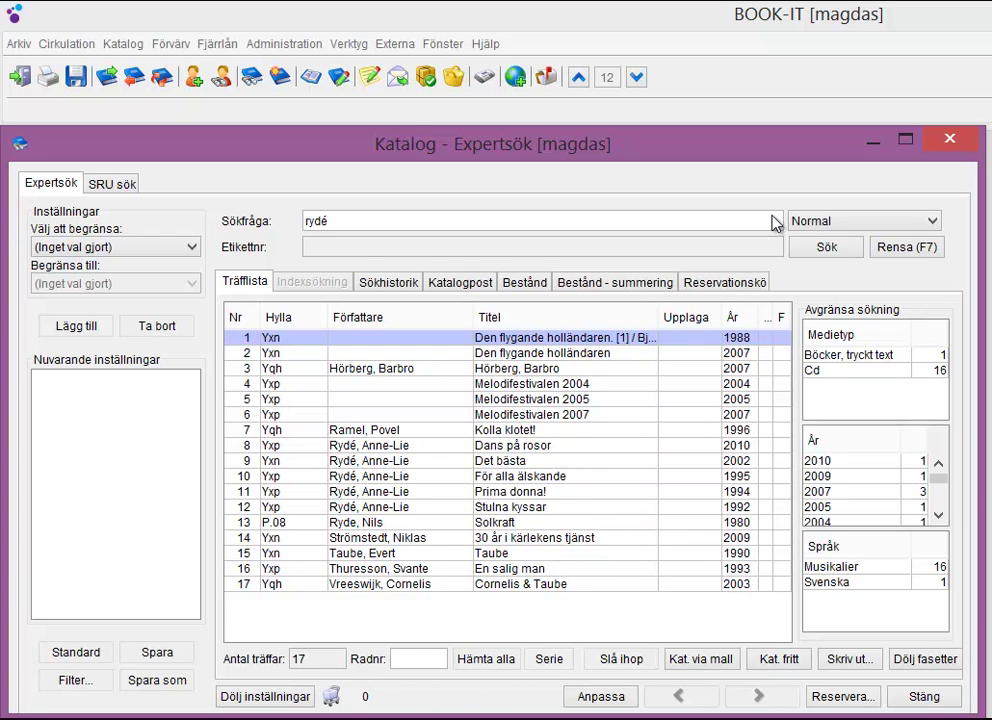
{"action": "key", "text": "F7"}
{"action": "type", "text": "ryde"}
{"action": "key", "text": "Return"}
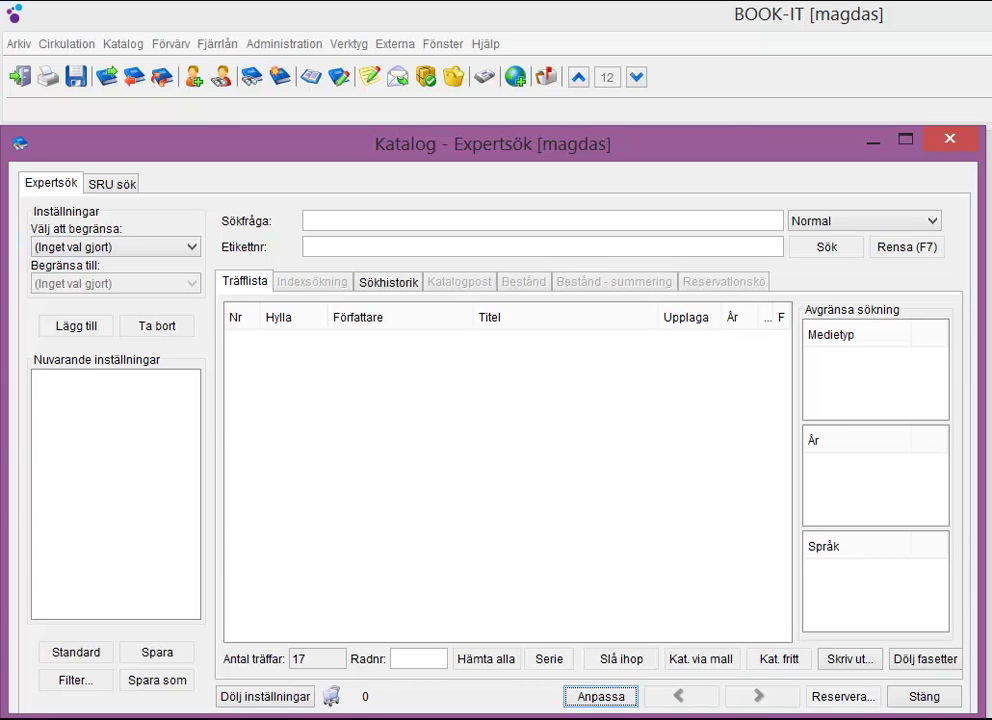
Step: Enter "jan gui" as the query and search with the suggested author "Guillou, Jan" of type Av
{"action": "left_click", "coordinate": [383, 222]}
{"action": "type", "text": "ja"}
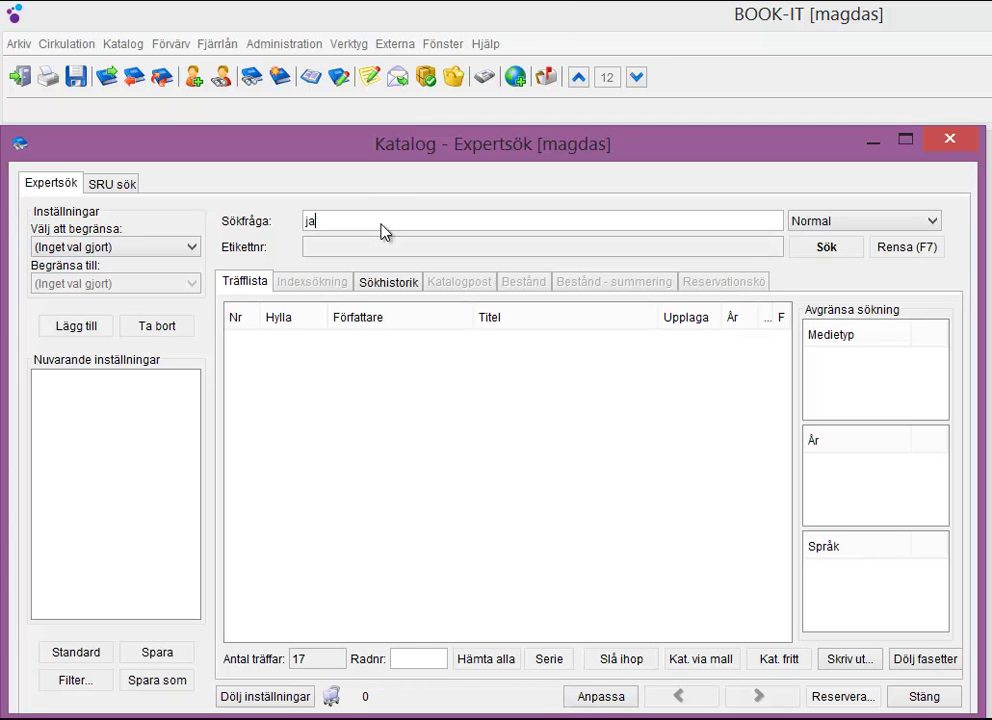
{"action": "type", "text": "n gui"}
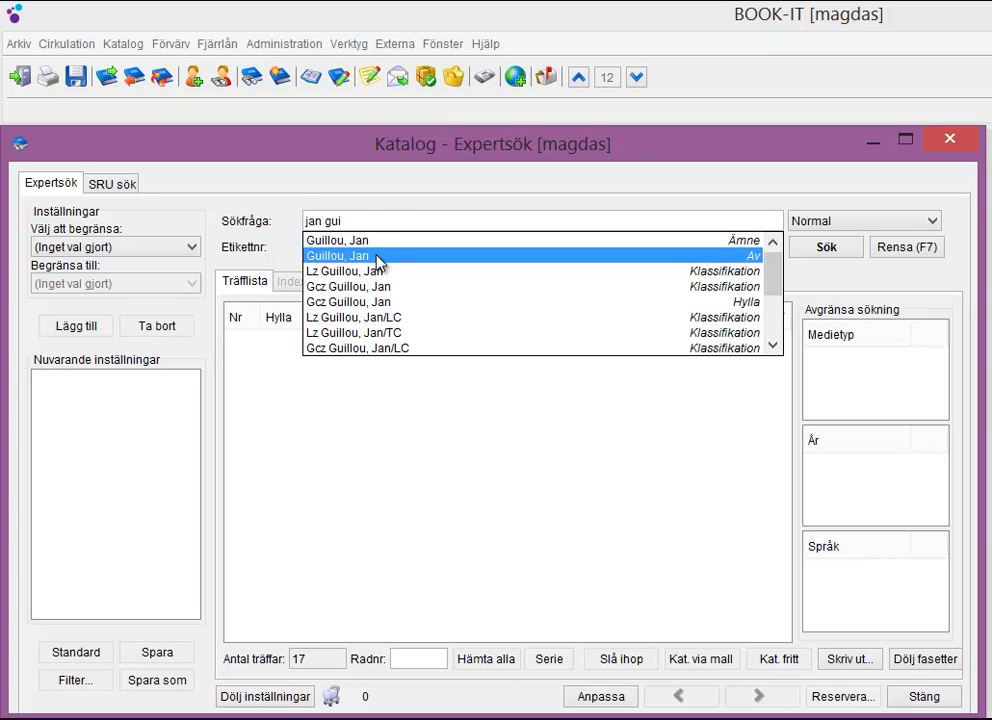
{"action": "left_click", "coordinate": [378, 262]}
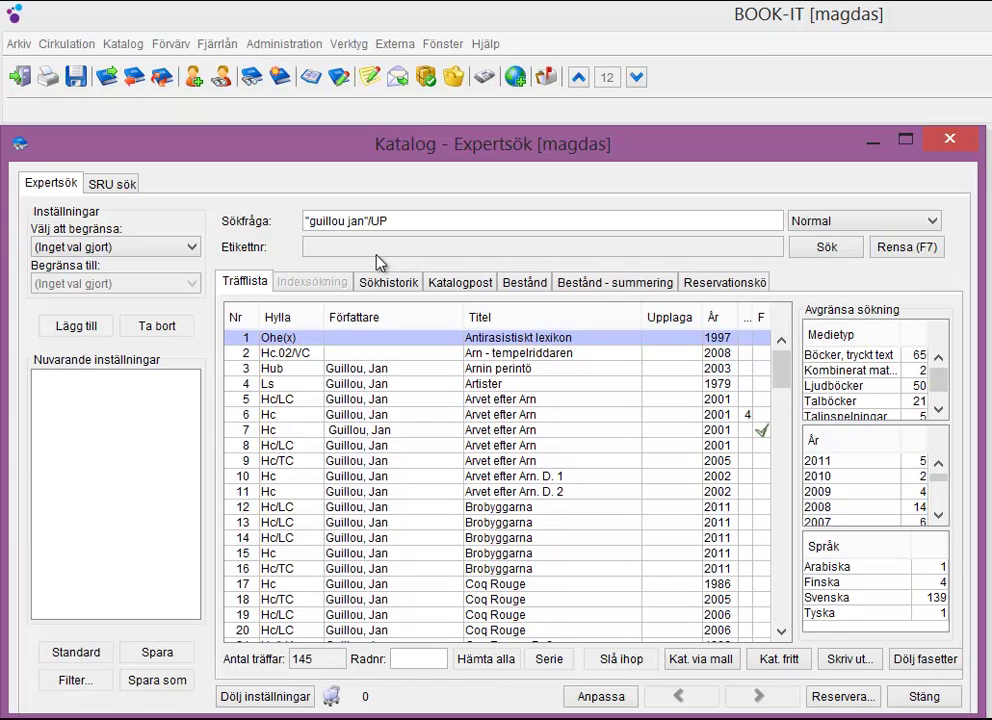
Step: Clear the form, enter the misspelled query "jan gillo" and search with the suggested Google spelling "jan guillou"
{"action": "key", "text": "F7"}
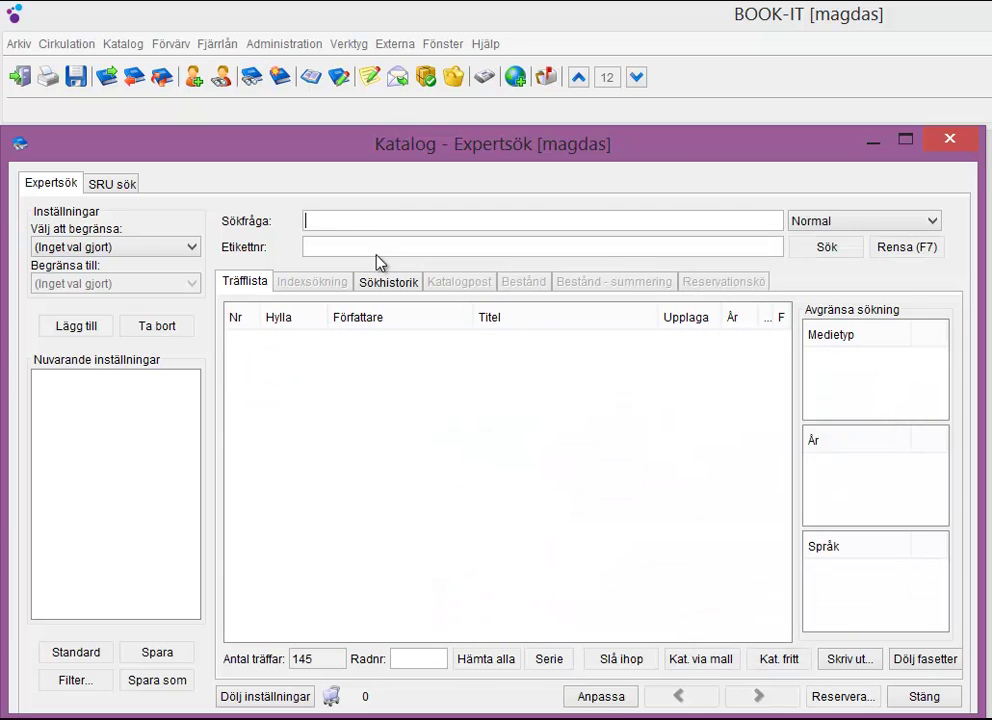
{"action": "type", "text": "jan gillo"}
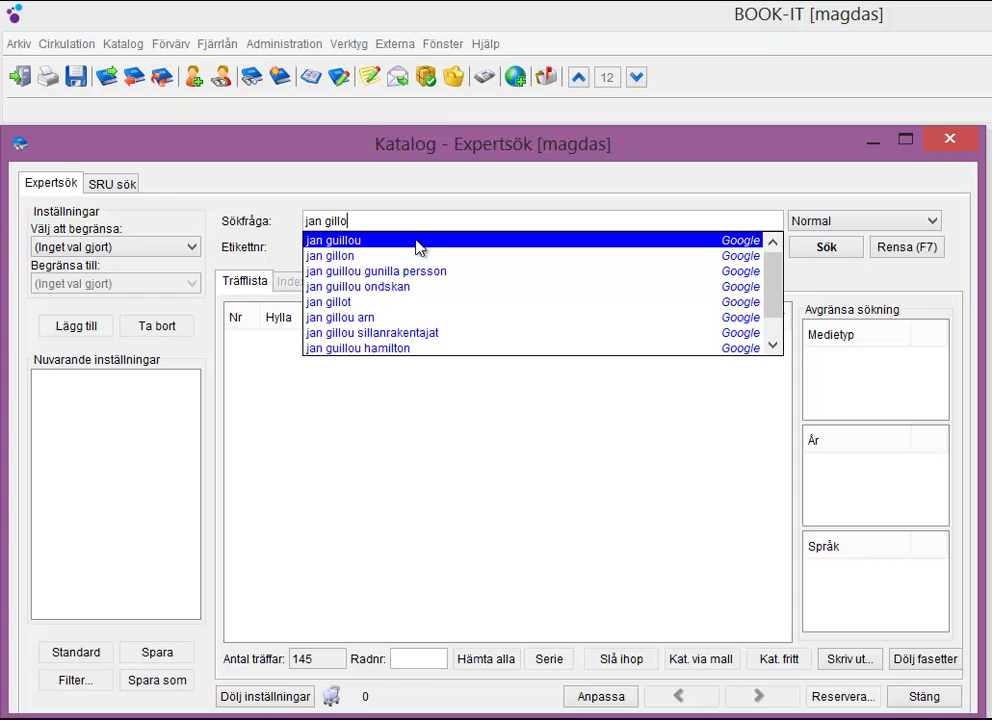
{"action": "left_click", "coordinate": [418, 241]}
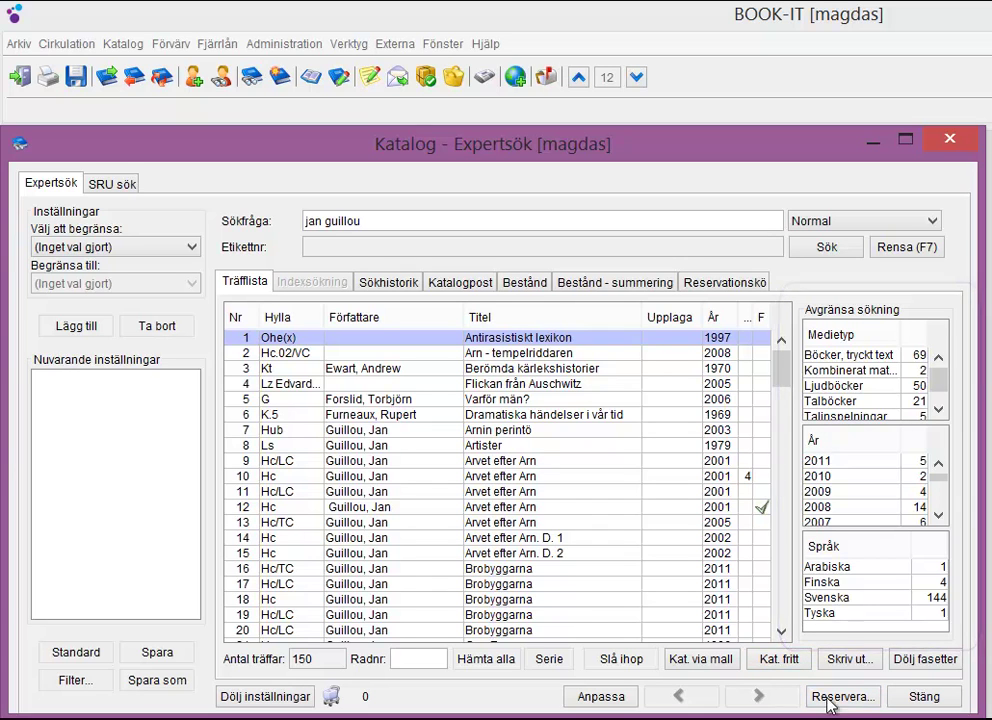
Step: Narrow the hits to media type Ljudböcker and year 2011, and rerun the unfiltered "jan guillou" search
{"action": "left_click", "coordinate": [855, 388]}
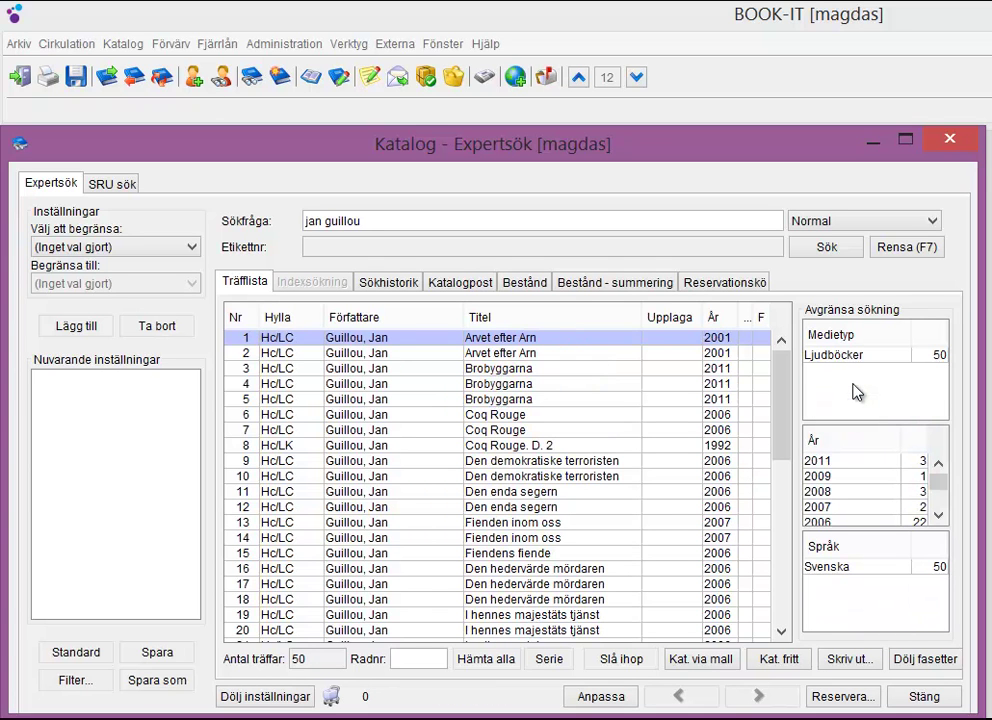
{"action": "left_click", "coordinate": [849, 464]}
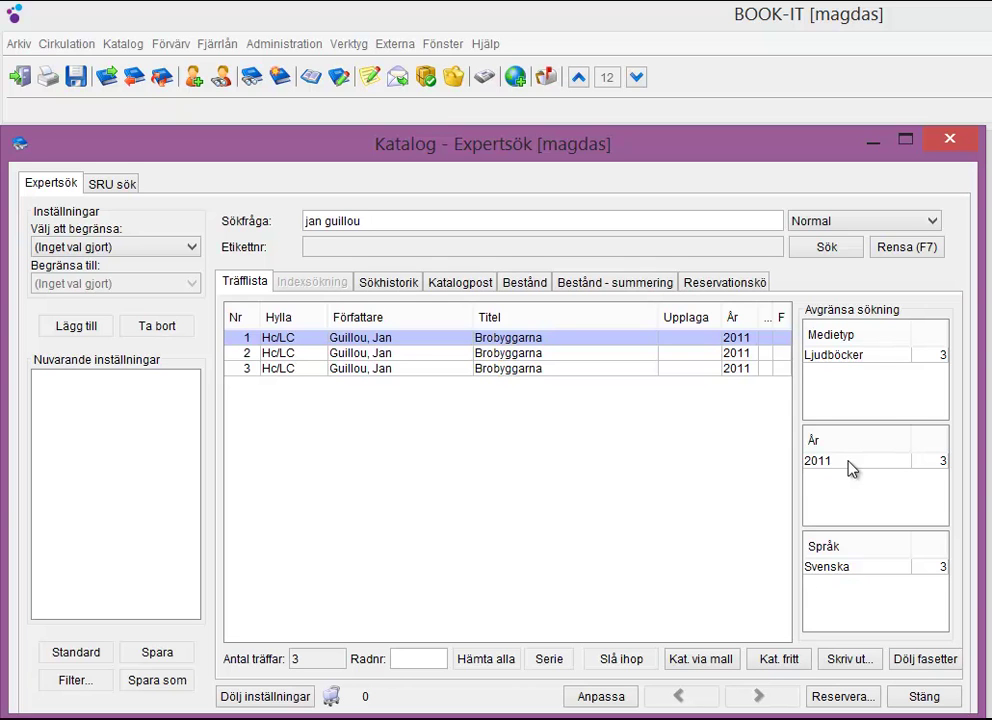
{"action": "left_click", "coordinate": [832, 252]}
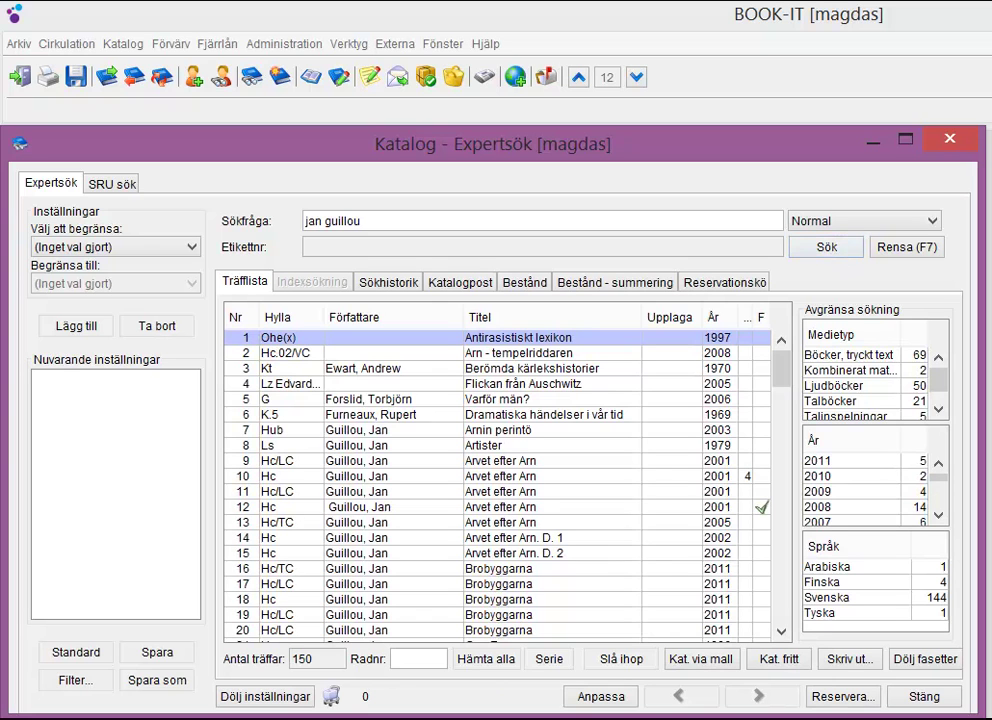
Step: Customize the search settings to show the Författare facet and turn off Interna sökförslag
{"action": "left_click", "coordinate": [601, 700]}
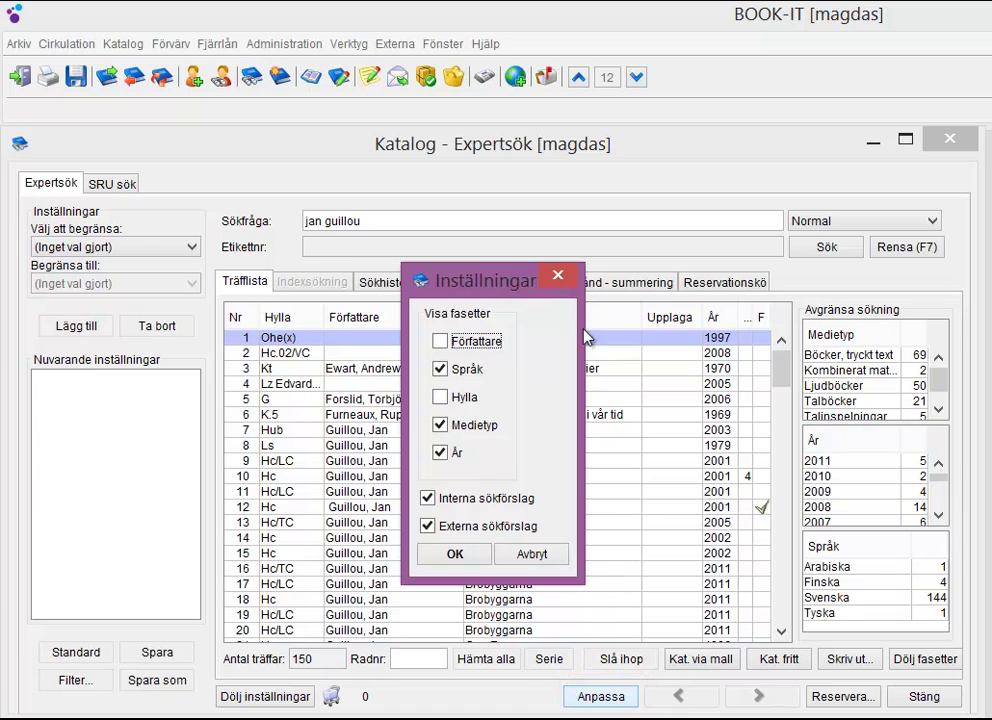
{"action": "left_click", "coordinate": [446, 346]}
{"action": "left_click", "coordinate": [445, 498]}
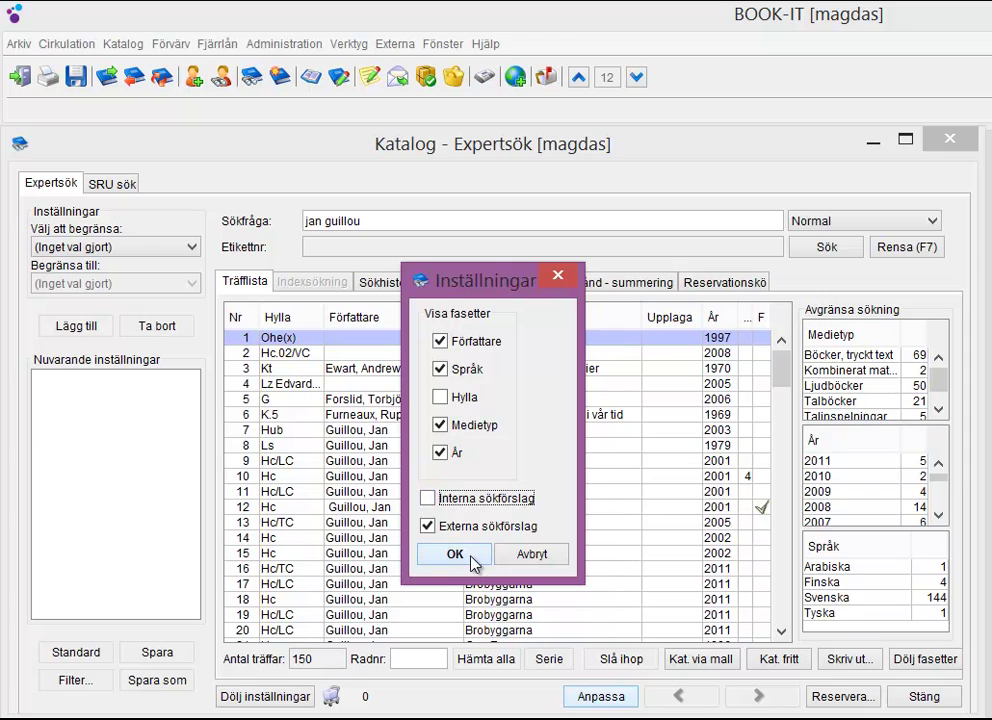
{"action": "left_click", "coordinate": [473, 562]}
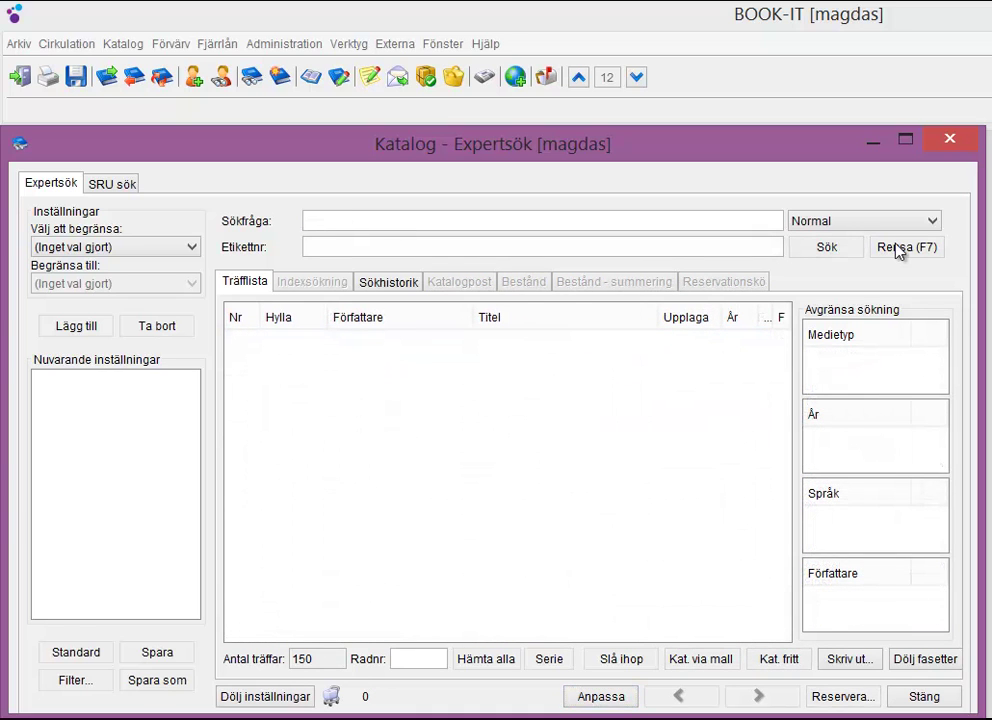
Step: Search for "olczak" with an empty form and list all titles in the same series as "Demoner i stadshuset"
{"action": "type", "text": "olcz"}
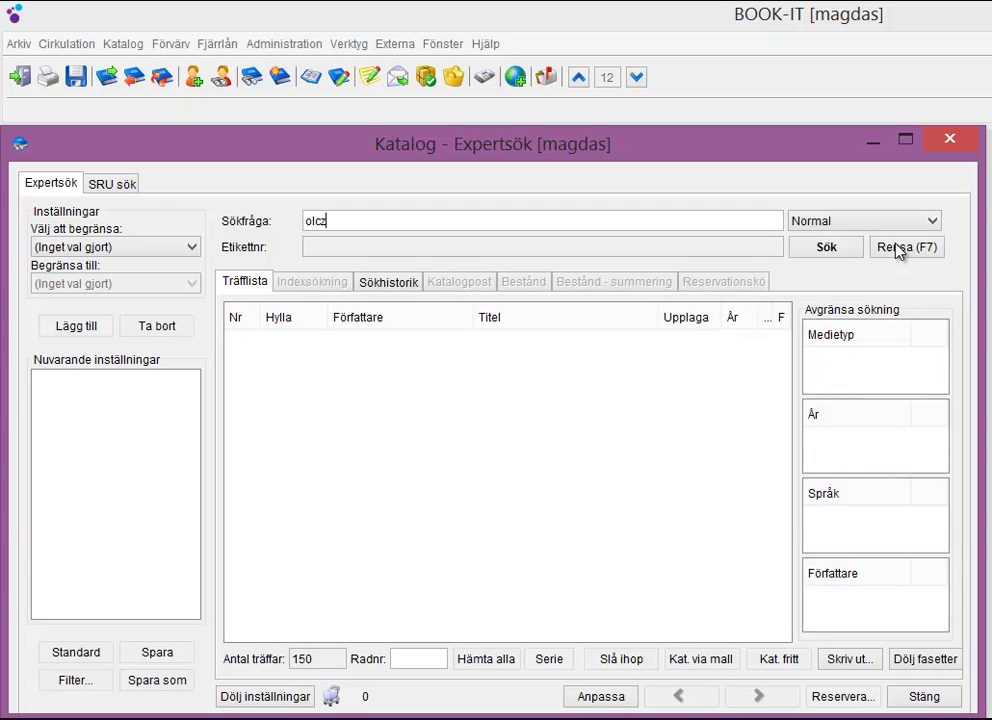
{"action": "type", "text": "ak"}
{"action": "key", "text": "Return"}
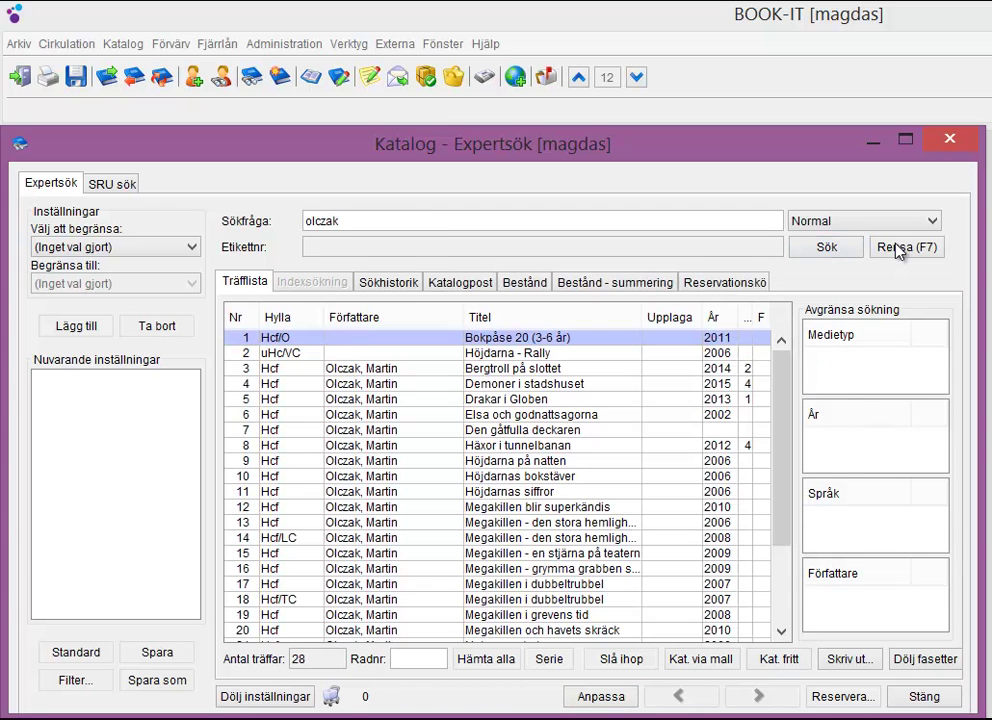
{"action": "left_click", "coordinate": [553, 385]}
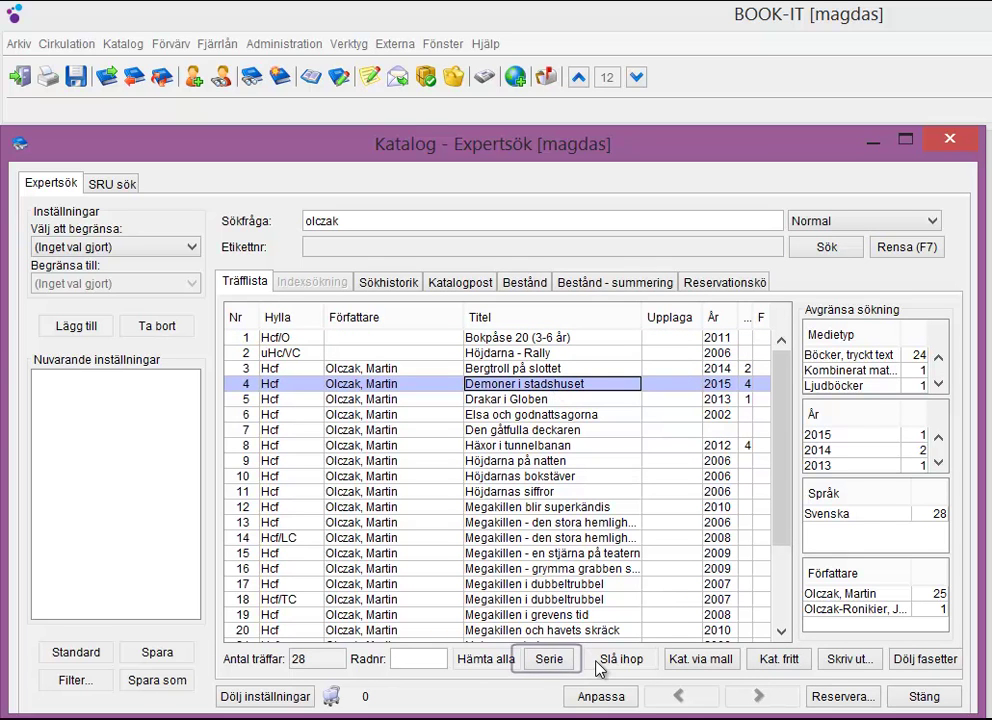
{"action": "left_click", "coordinate": [552, 662]}
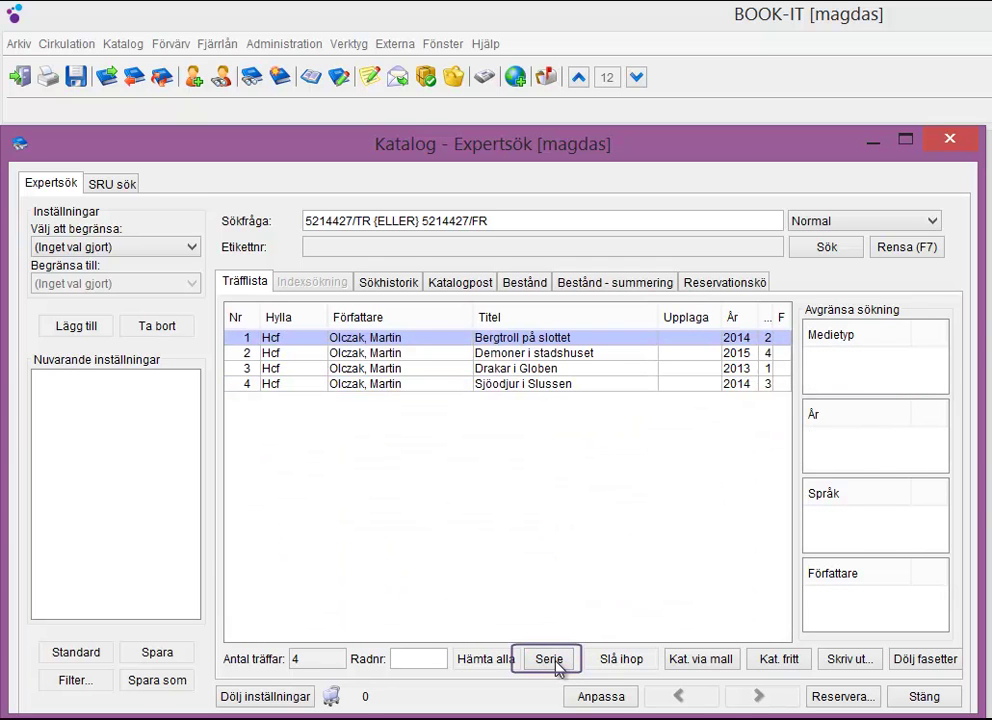
Step: Clear the form and run an author index search (Indexsökning författare) for "lindgren"
{"action": "key", "text": "F7"}
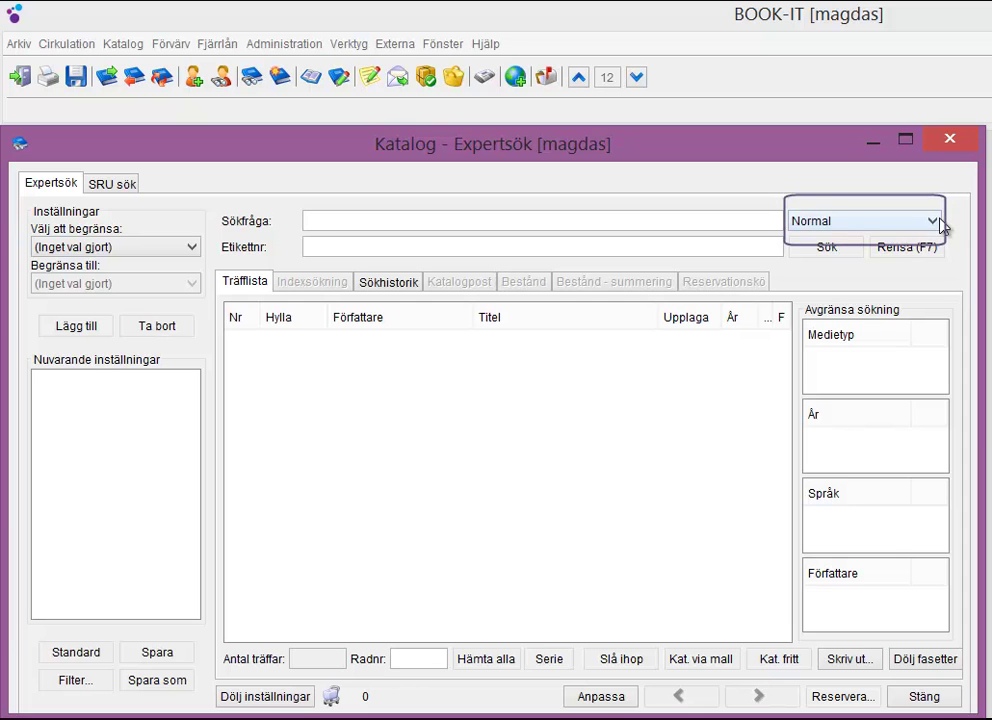
{"action": "left_click", "coordinate": [938, 223]}
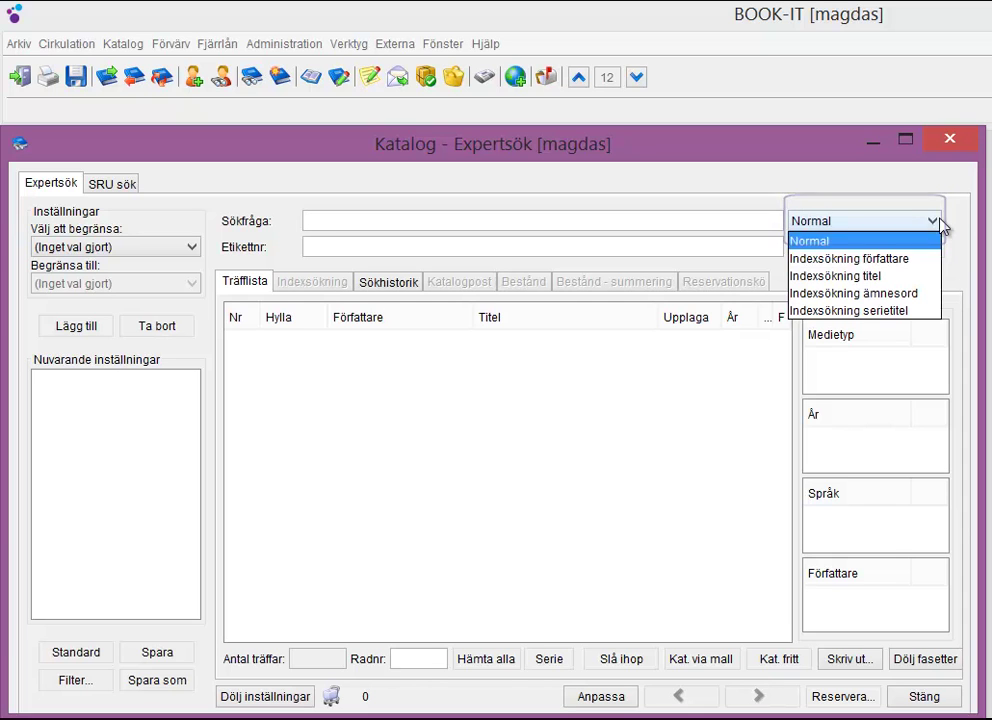
{"action": "left_click", "coordinate": [918, 266]}
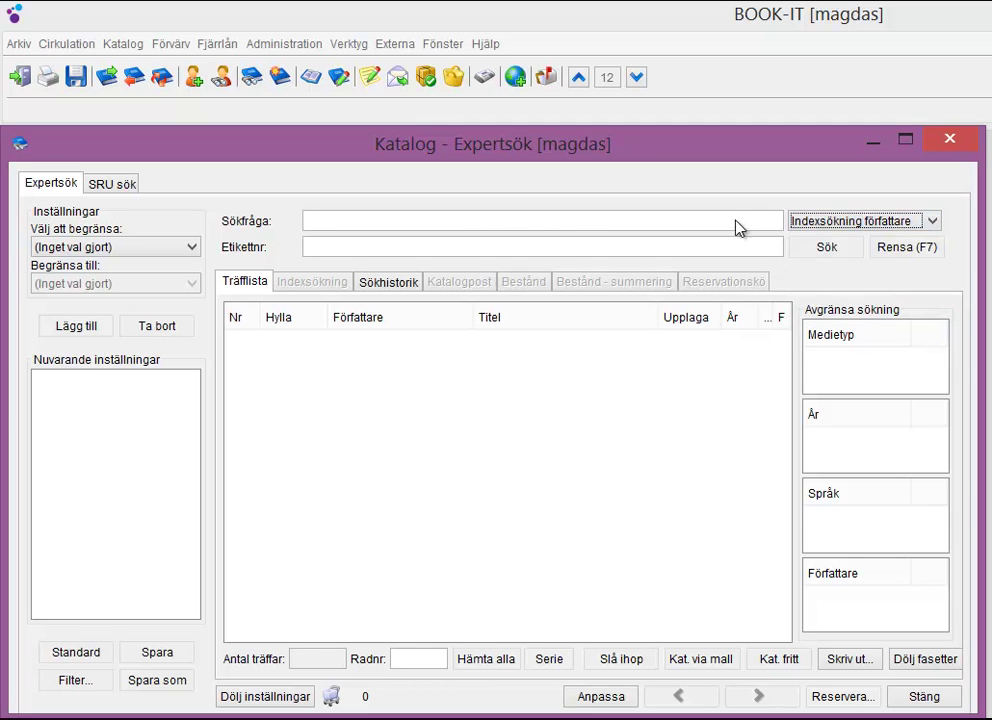
{"action": "left_click", "coordinate": [521, 221]}
{"action": "type", "text": "lin"}
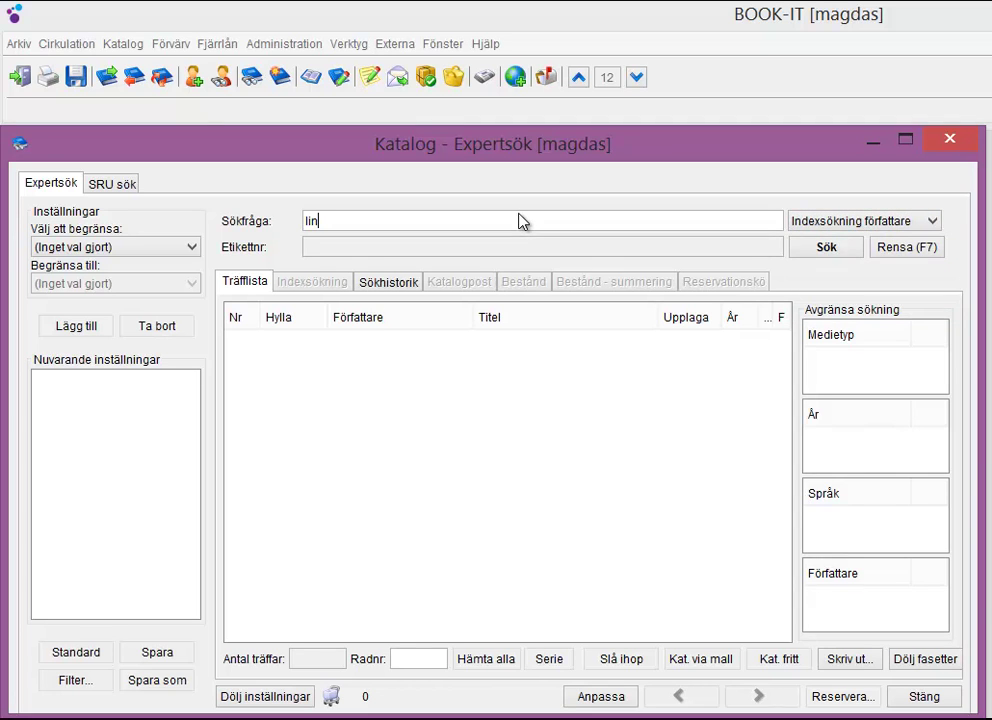
{"action": "type", "text": "dgren"}
{"action": "key", "text": "Return"}
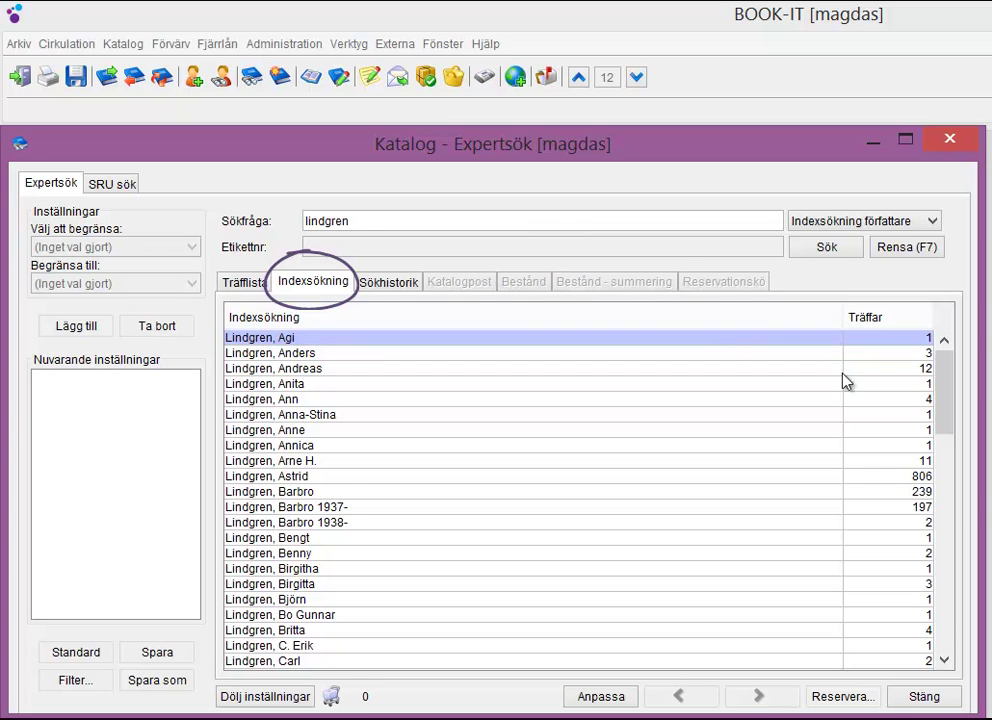
Step: Show the catalogue hits for the index entry "Lindgren, Birgitta"
{"action": "left_click_drag", "start_coordinate": [942, 366], "coordinate": [946, 383]}
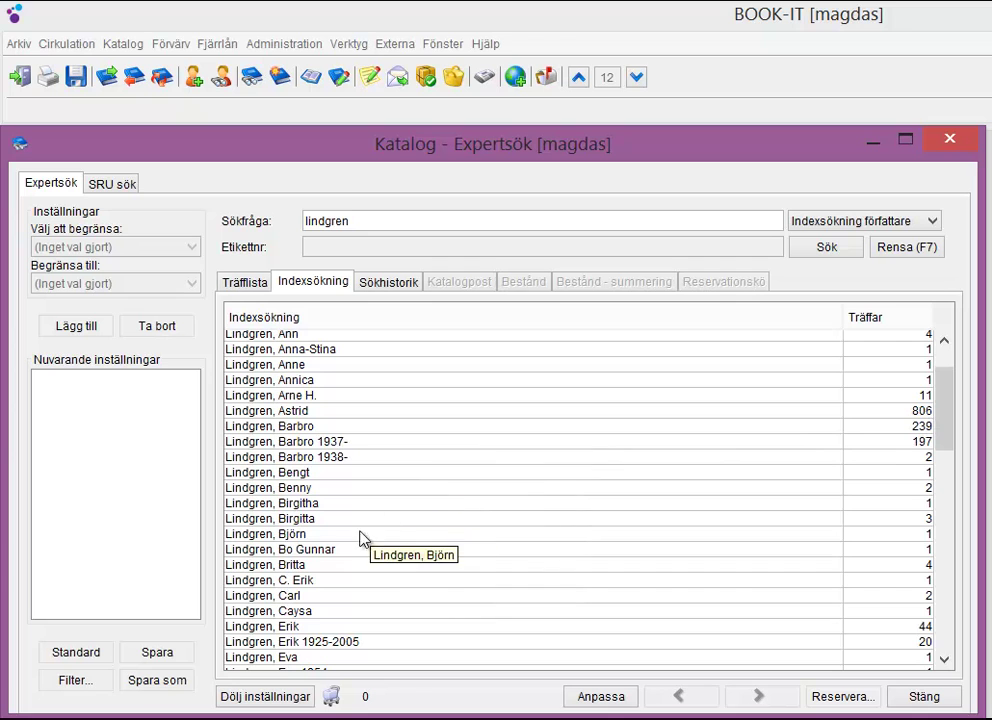
{"action": "double_click", "coordinate": [272, 519]}
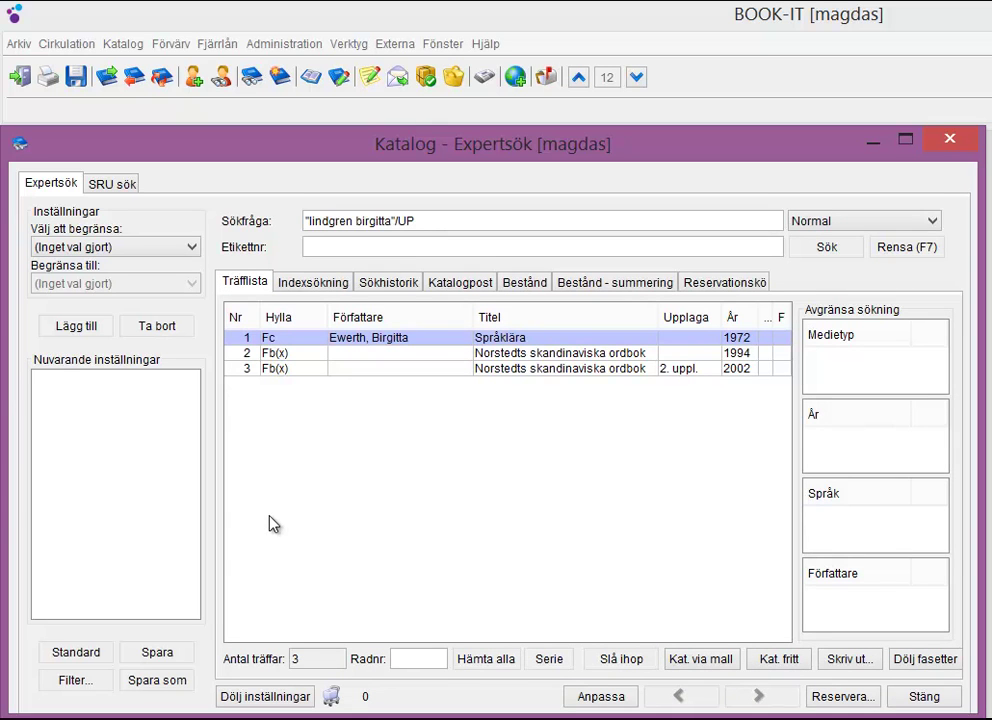
{"action": "left_click", "coordinate": [936, 221]}
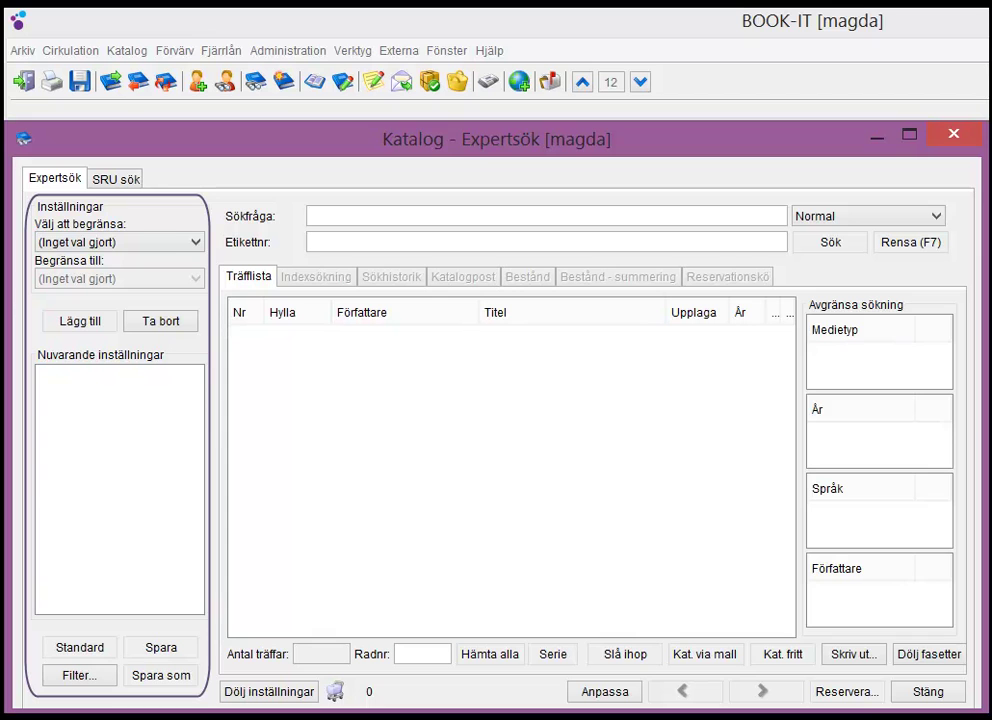
Step: Add a search filter limiting Avdelning to Huvudbiblioteket
{"action": "left_click", "coordinate": [188, 243]}
{"action": "left_click", "coordinate": [165, 281]}
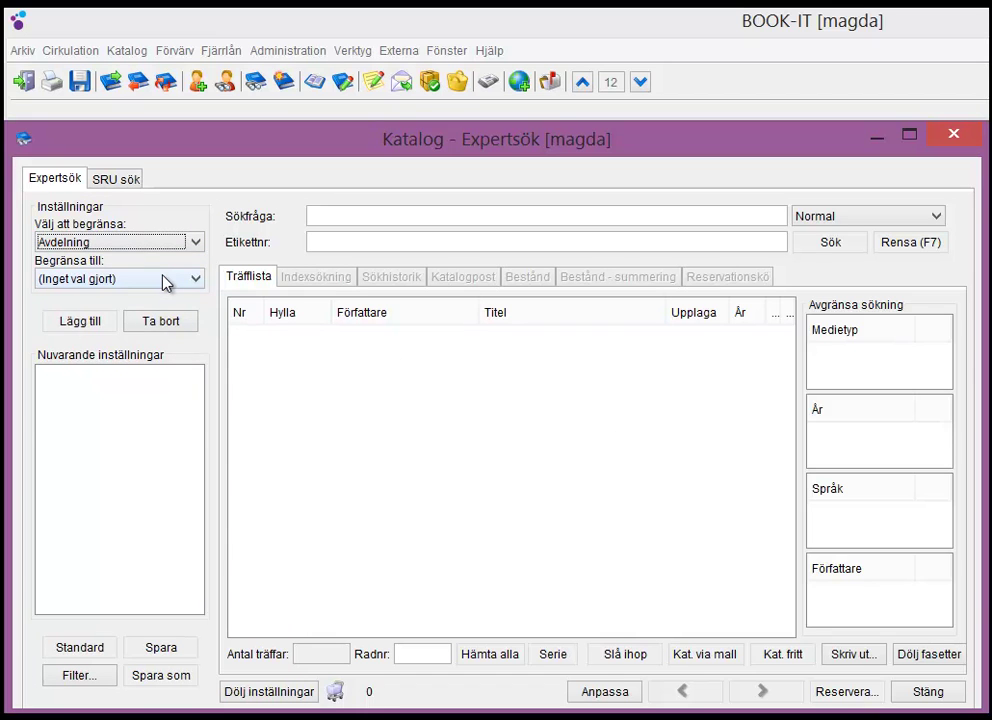
{"action": "left_click", "coordinate": [166, 283]}
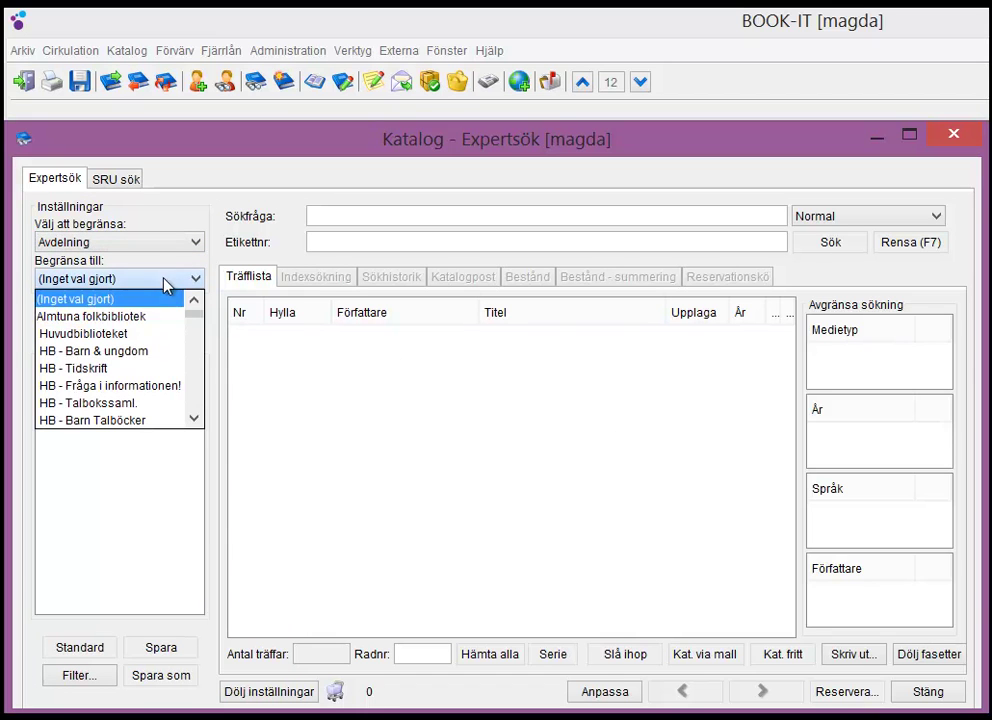
{"action": "left_click", "coordinate": [152, 335]}
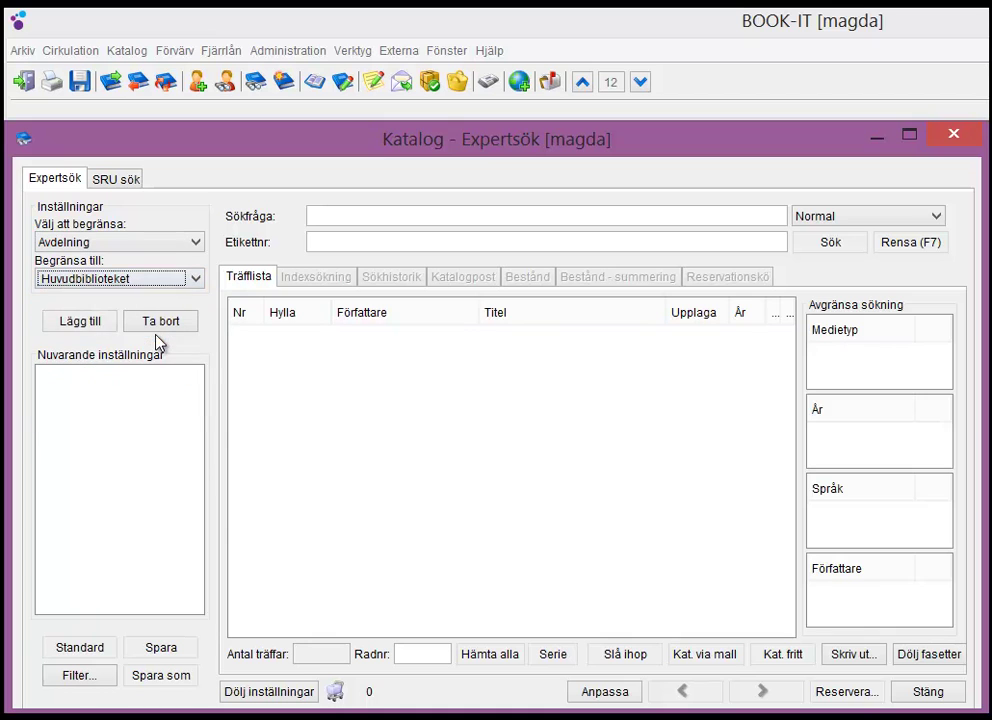
{"action": "left_click", "coordinate": [89, 323]}
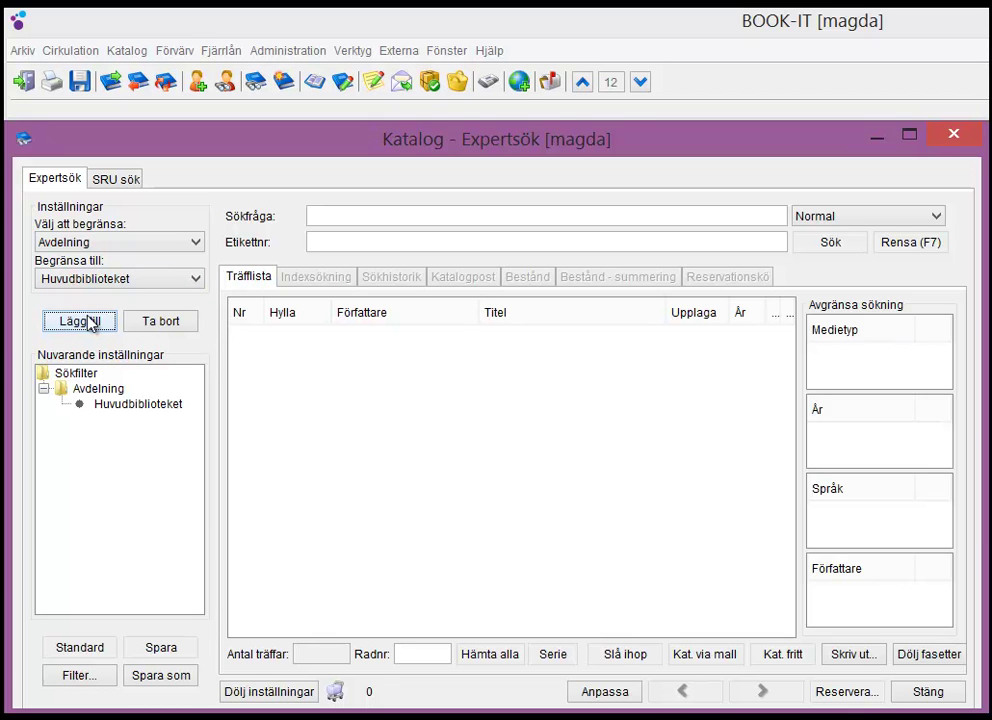
Step: Add a search filter limiting Litterär kategori to Skönlitteratur
{"action": "left_click", "coordinate": [85, 241]}
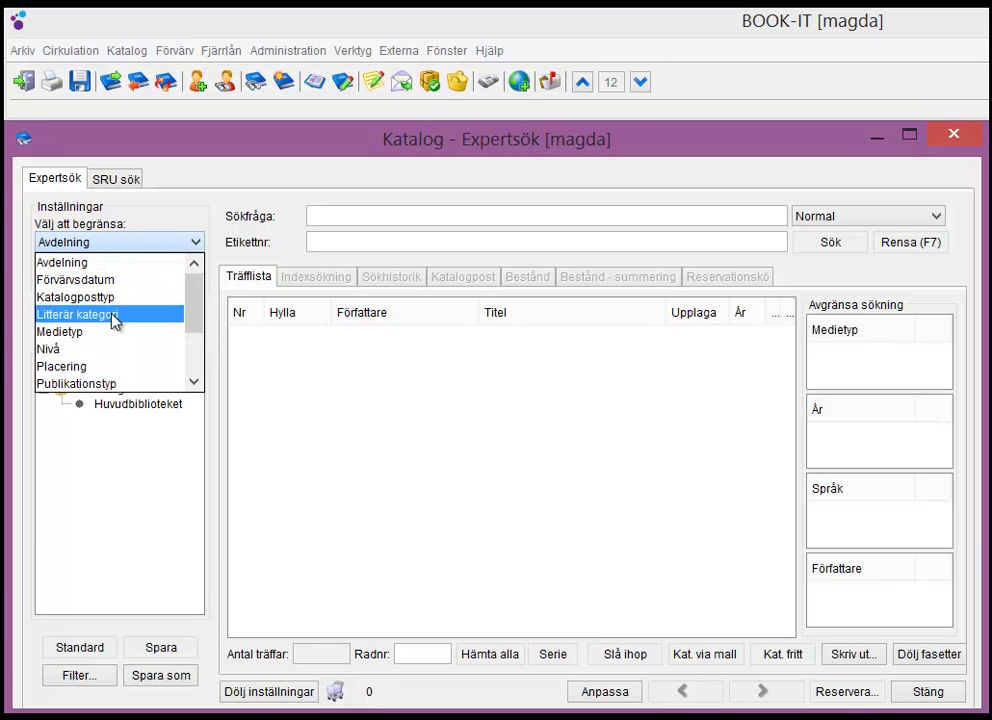
{"action": "left_click", "coordinate": [112, 315]}
{"action": "left_click", "coordinate": [115, 281]}
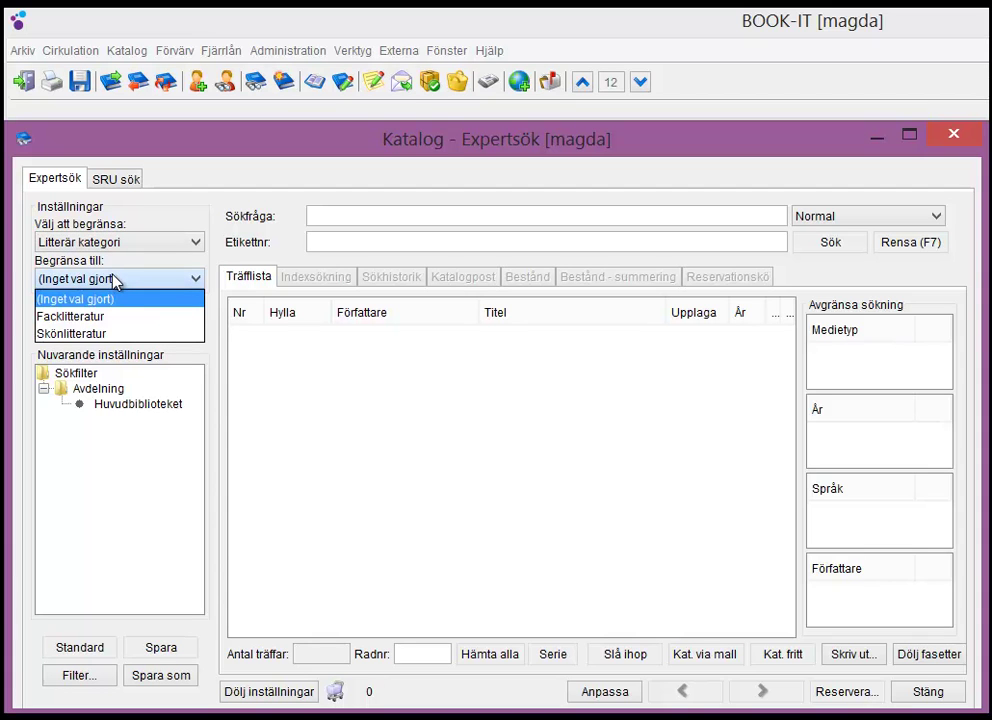
{"action": "left_click", "coordinate": [104, 333]}
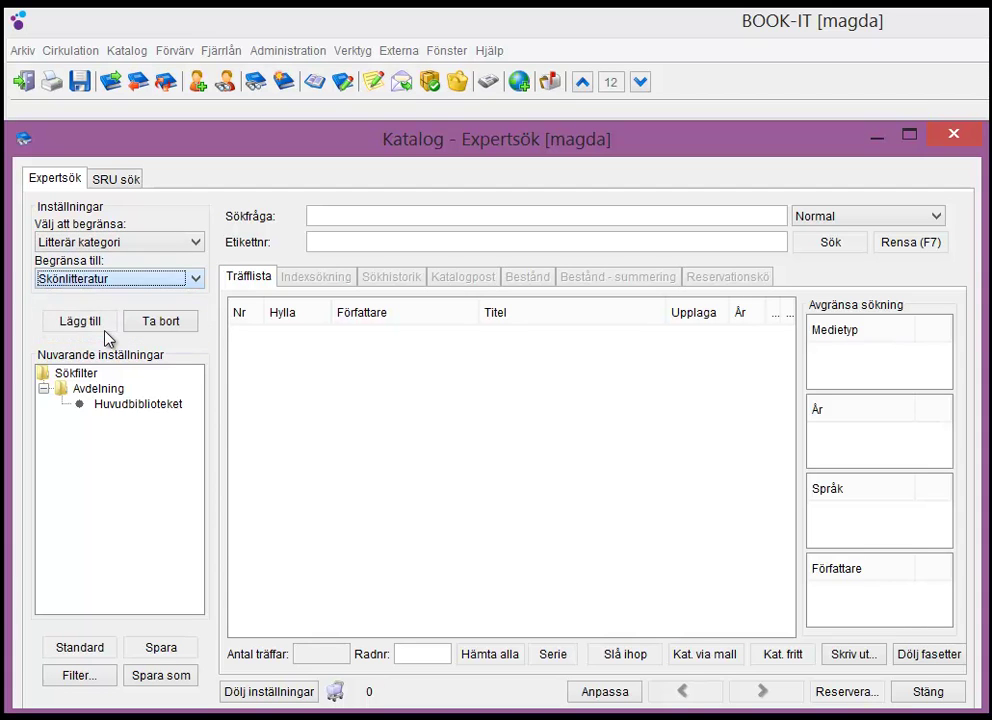
{"action": "left_click", "coordinate": [80, 322]}
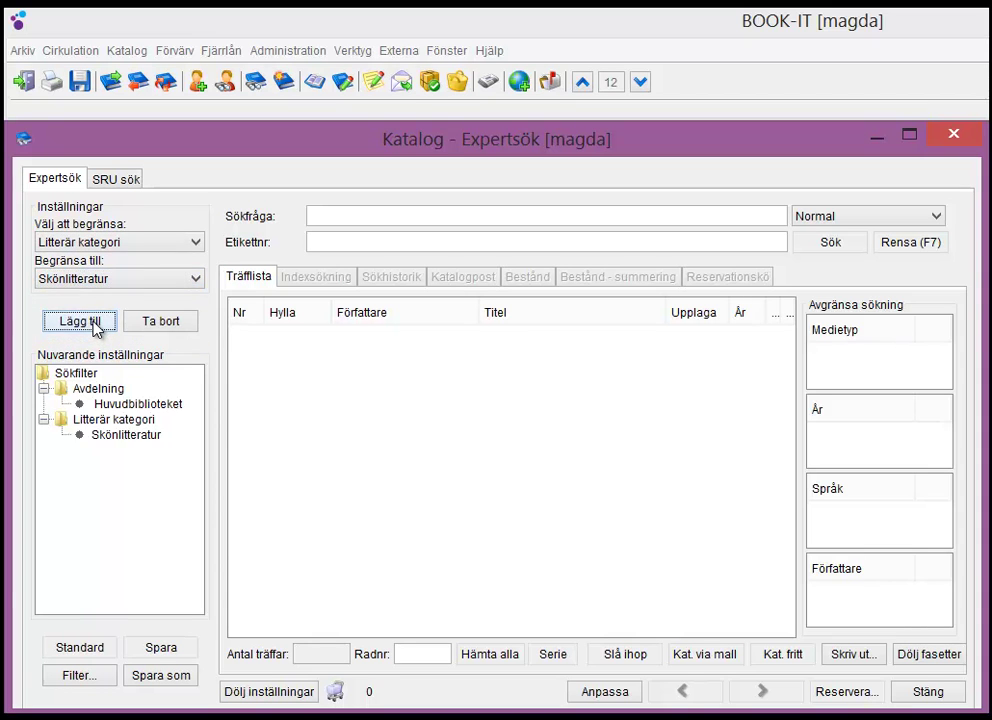
Step: Enter "guillou", search with the suggestion "Guillou, Jan" of type Av, and narrow the hits to Böcker, tryckt text in Finska
{"action": "left_click", "coordinate": [400, 219]}
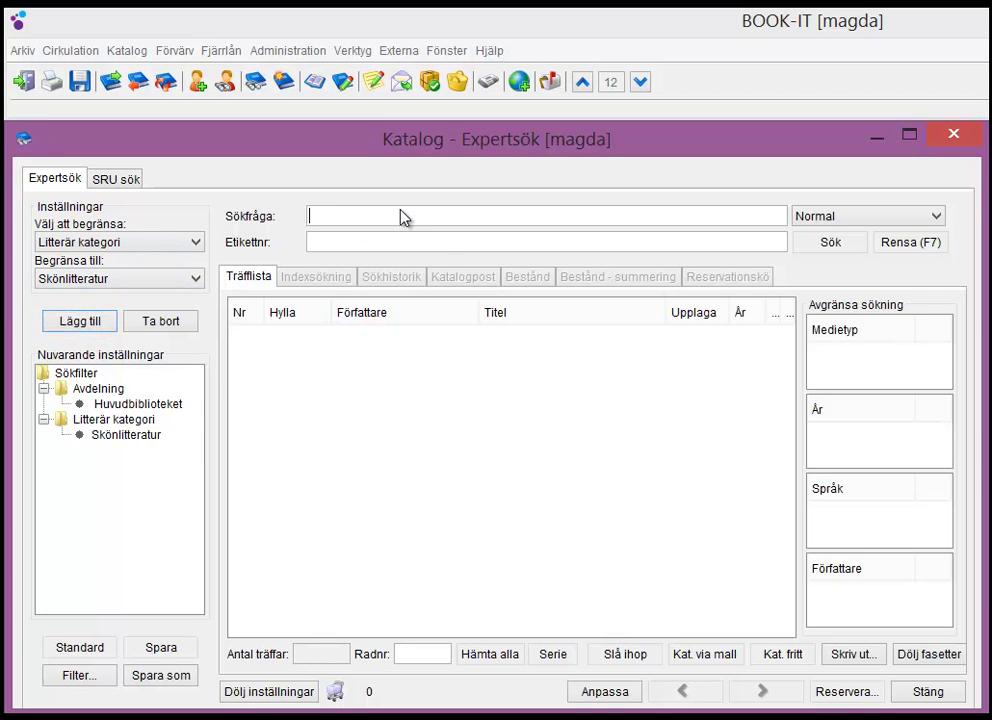
{"action": "type", "text": "guillo"}
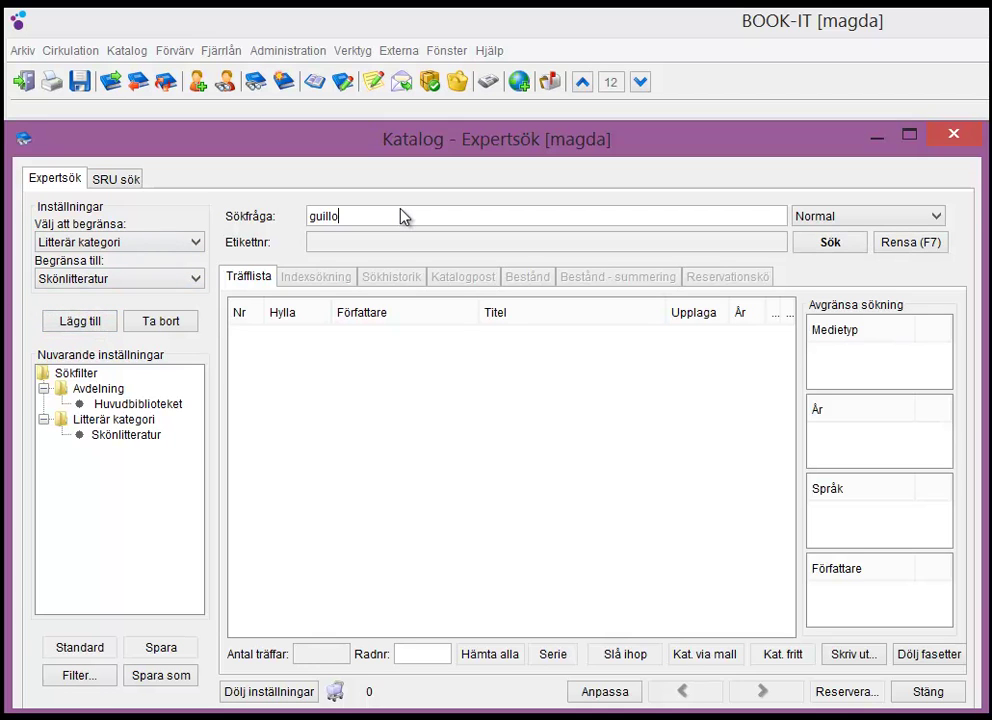
{"action": "type", "text": "u"}
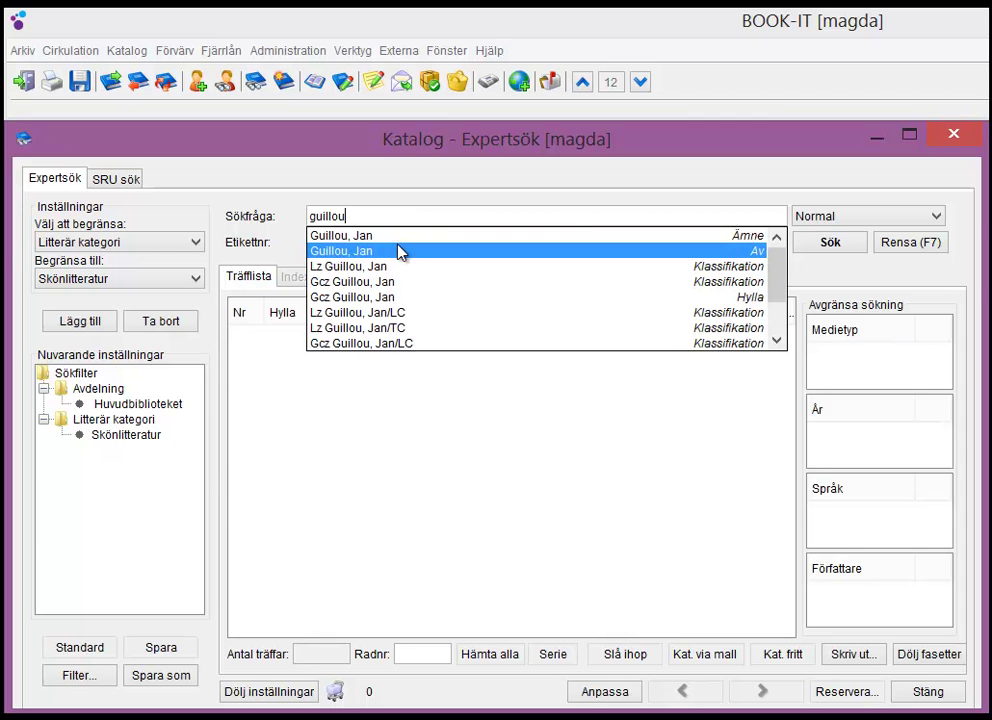
{"action": "left_click", "coordinate": [400, 252]}
{"action": "left_click", "coordinate": [826, 244]}
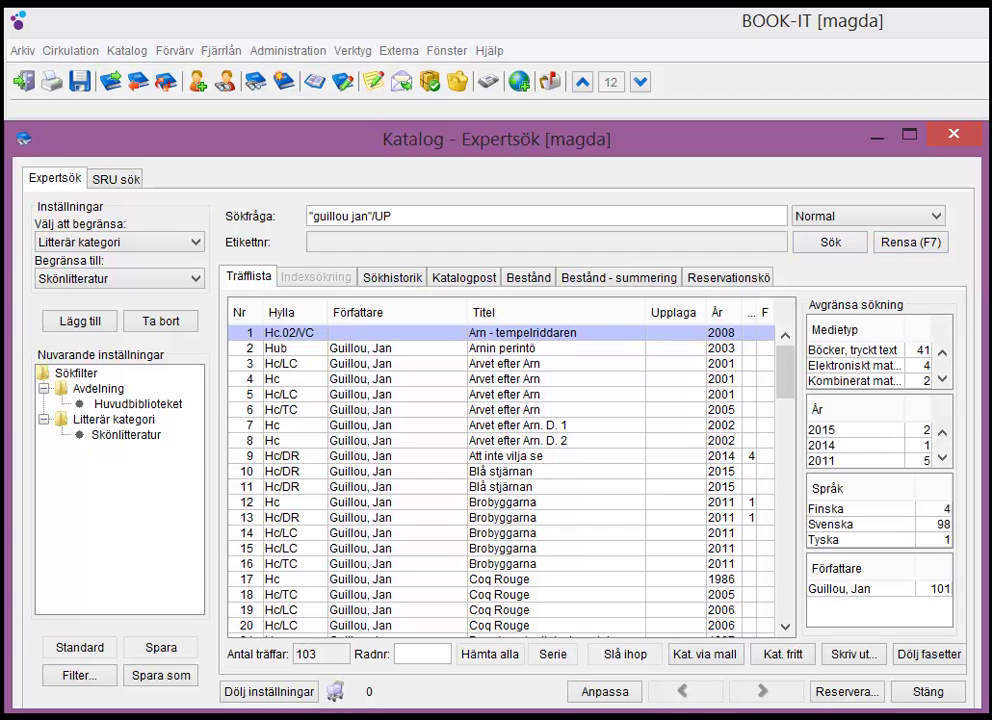
{"action": "left_click", "coordinate": [880, 351]}
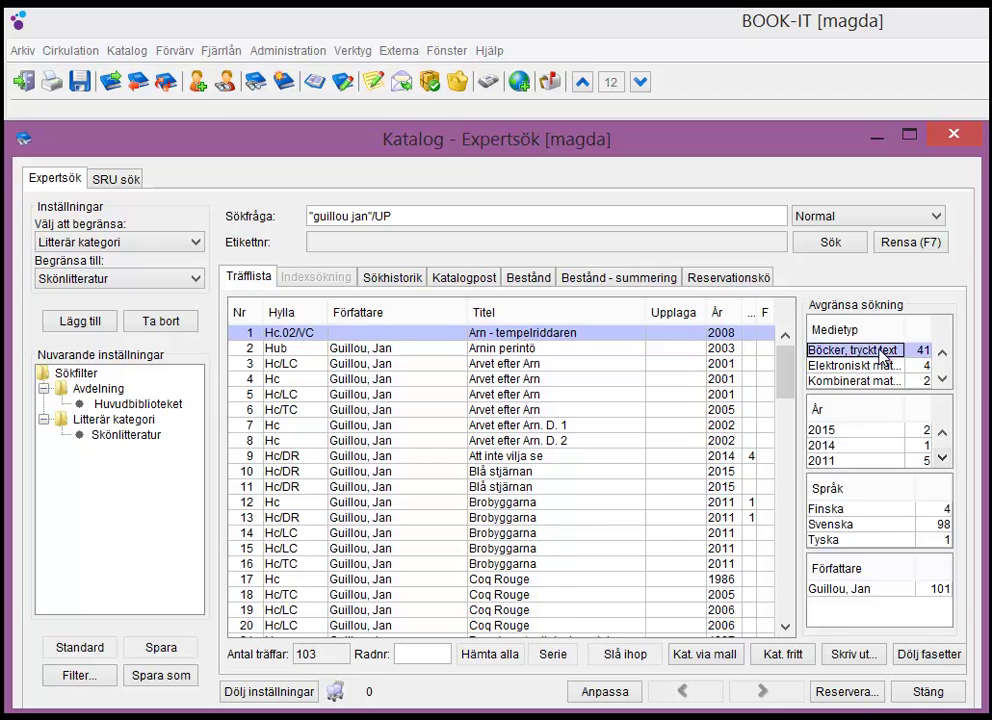
{"action": "left_click", "coordinate": [853, 510]}
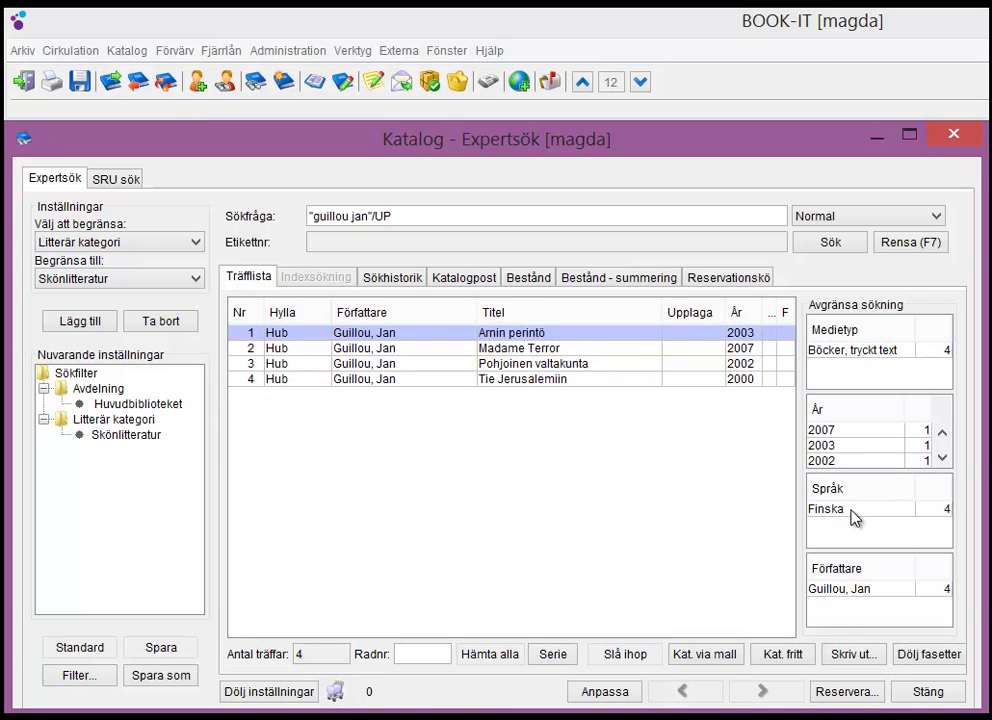
Step: Clear the search form and remove the whole Sökfilter tree from the current settings
{"action": "left_click", "coordinate": [912, 243]}
{"action": "left_click", "coordinate": [77, 373]}
{"action": "left_click", "coordinate": [175, 323]}
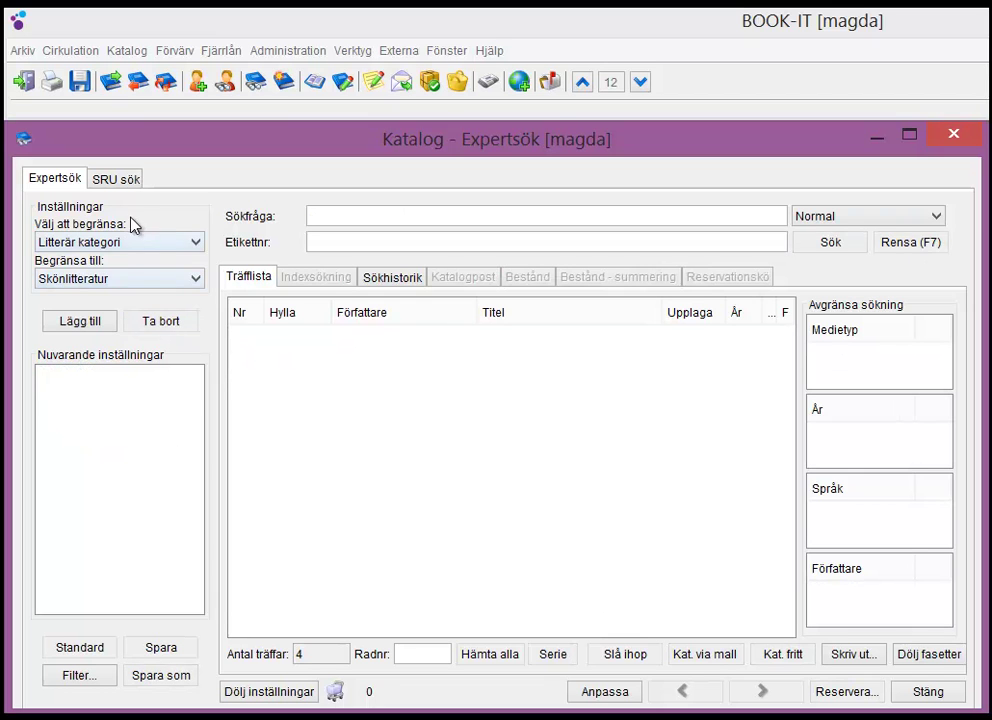
{"action": "left_click", "coordinate": [133, 243]}
{"action": "left_click_drag", "start_coordinate": [200, 312], "coordinate": [203, 364]}
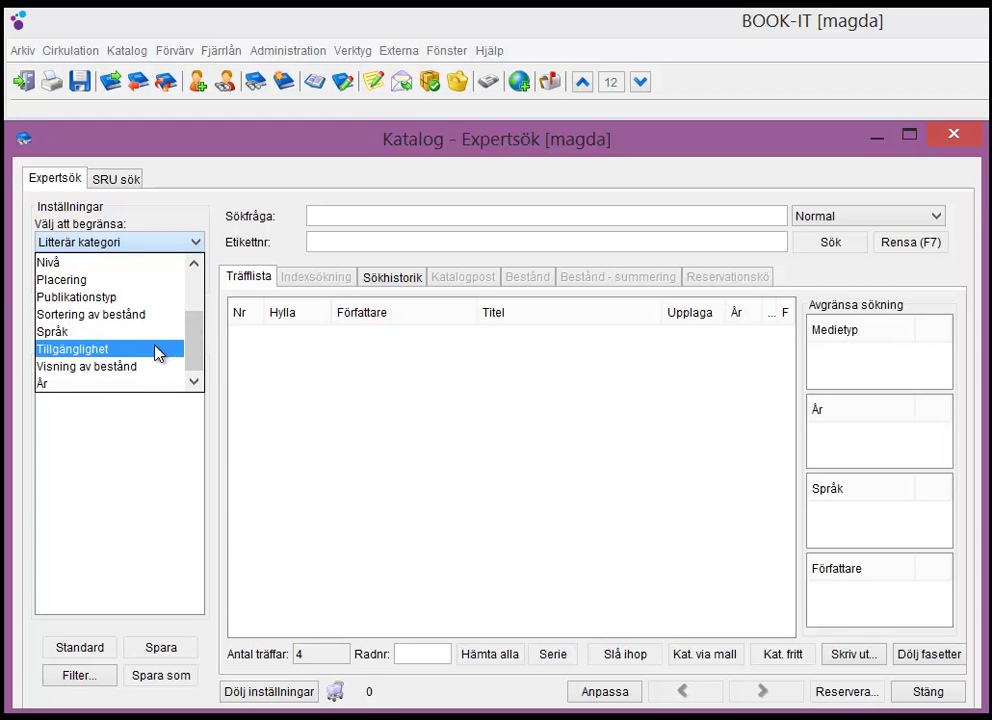
{"action": "left_click", "coordinate": [160, 349]}
{"action": "left_click", "coordinate": [174, 285]}
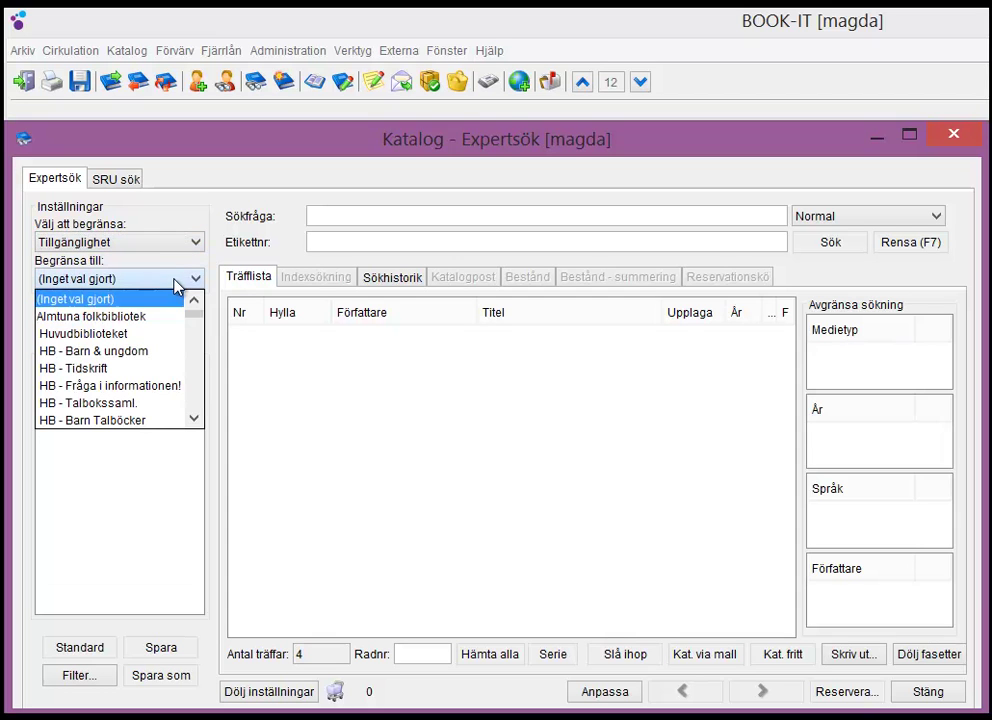
{"action": "left_click", "coordinate": [152, 340]}
{"action": "left_click", "coordinate": [88, 326]}
{"action": "key", "text": "F7"}
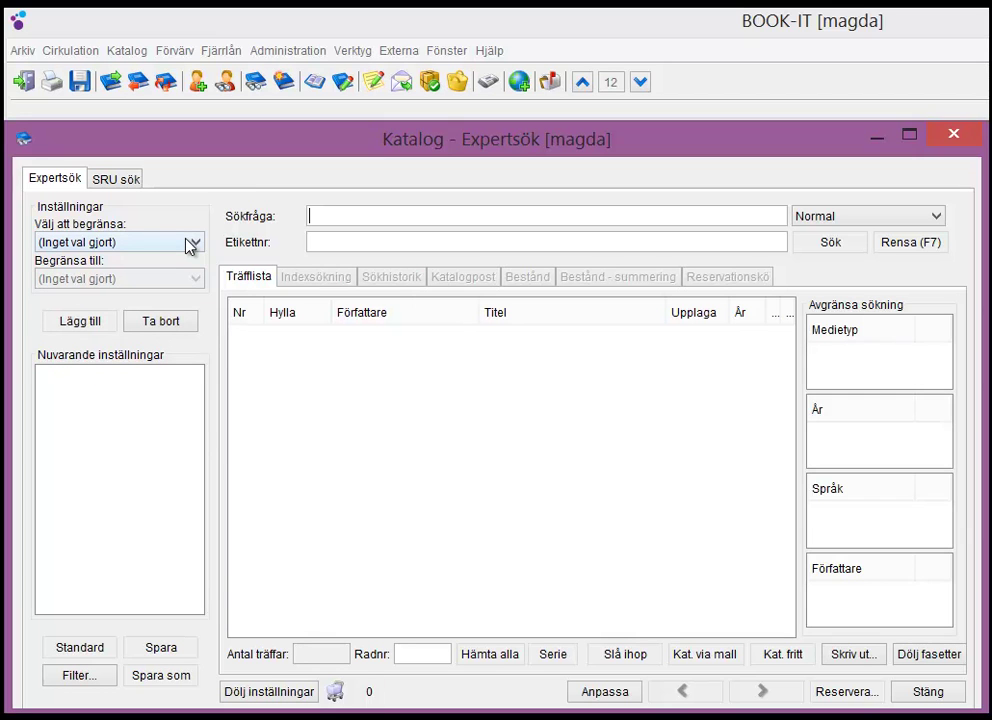
Step: Add a search filter limiting Tillgänglighet to Huvudbiblioteket
{"action": "left_click", "coordinate": [189, 245]}
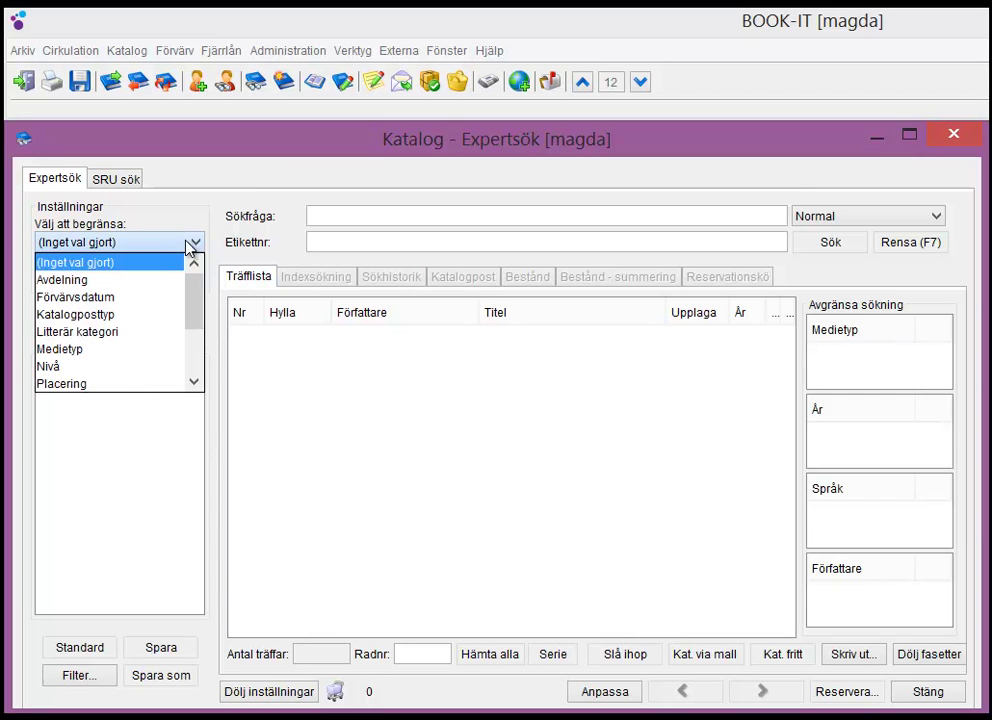
{"action": "left_click_drag", "start_coordinate": [199, 277], "coordinate": [199, 337]}
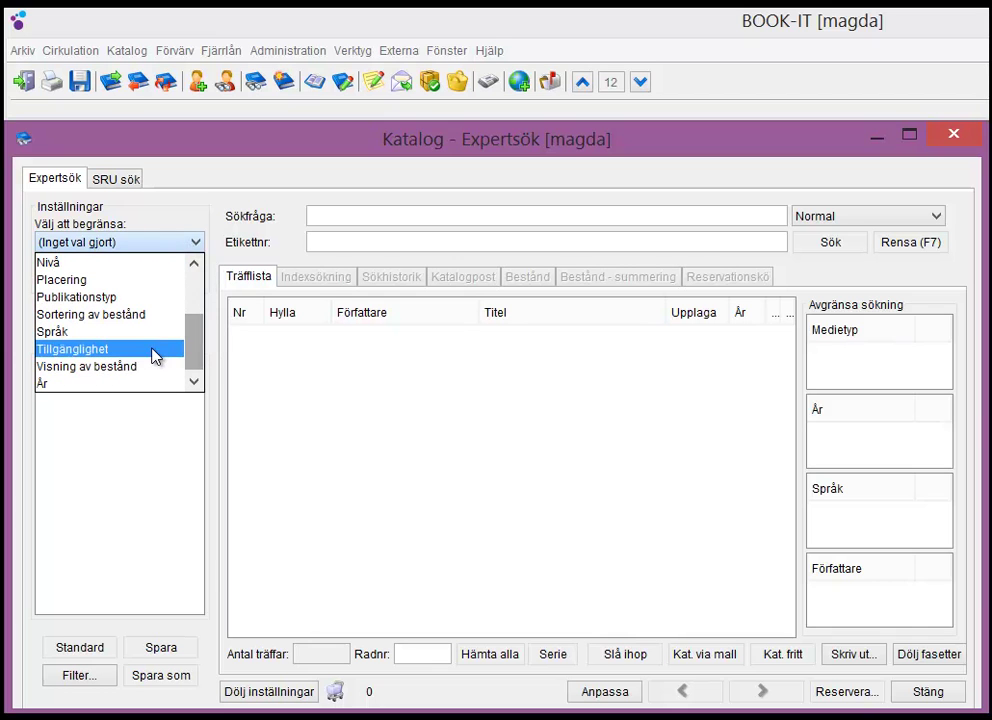
{"action": "left_click", "coordinate": [152, 350]}
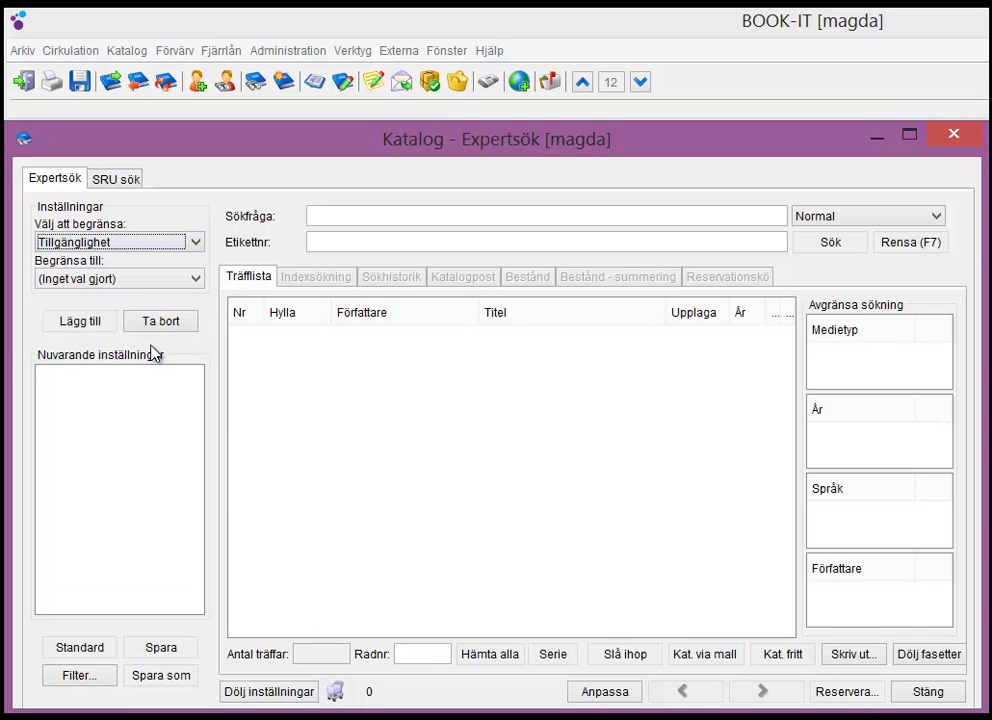
{"action": "left_click", "coordinate": [146, 279]}
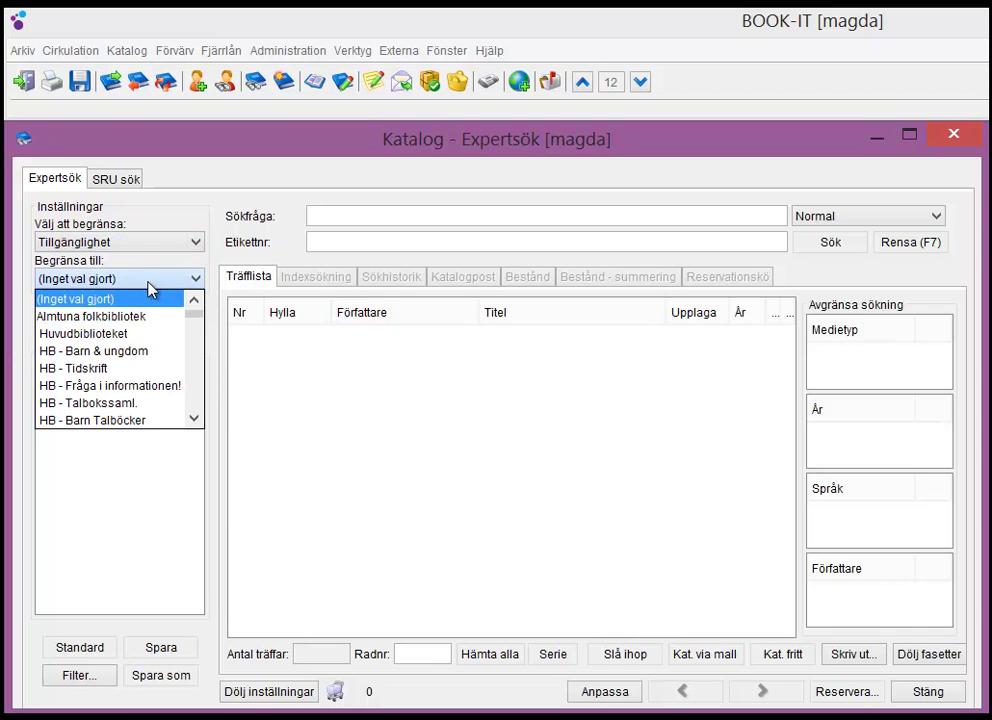
{"action": "left_click", "coordinate": [137, 334]}
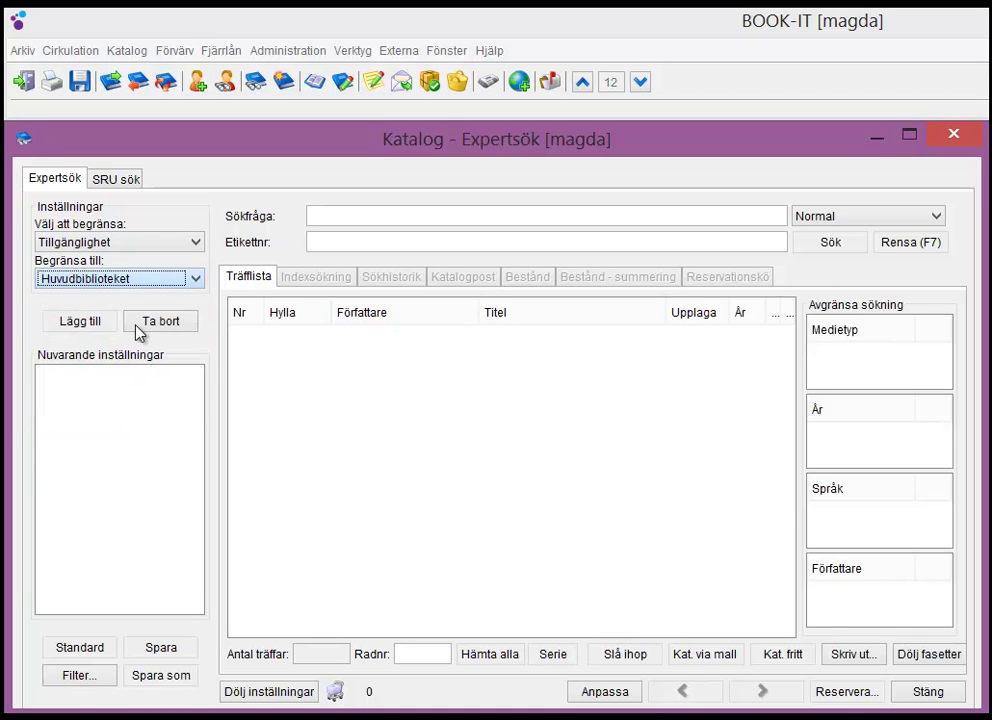
{"action": "left_click", "coordinate": [94, 322]}
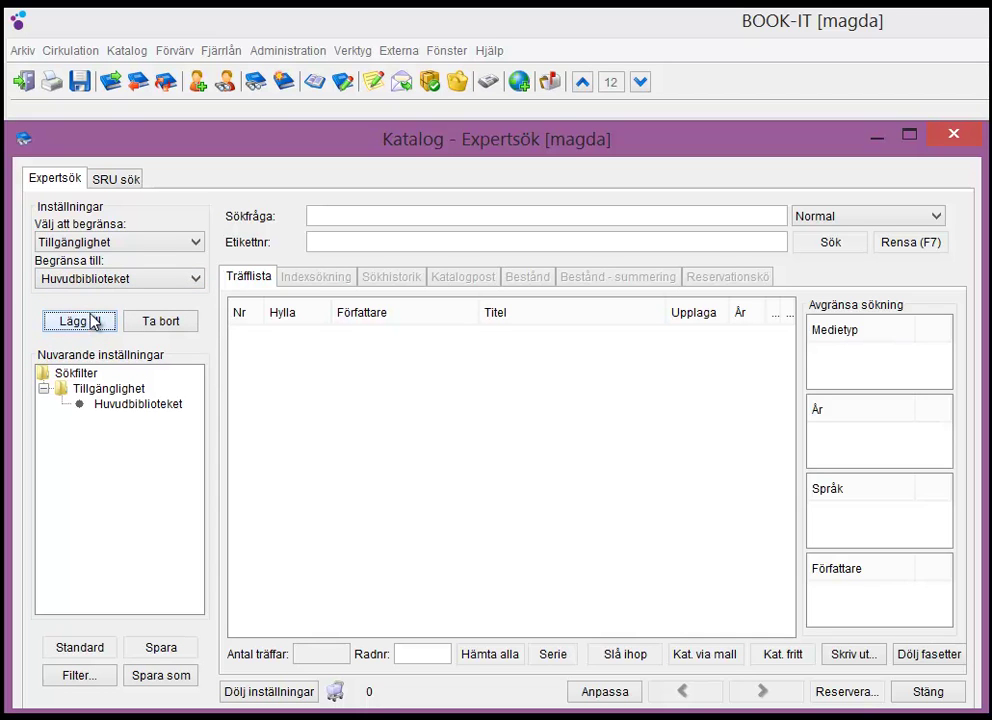
Step: Add a search filter limiting Medietyp to Talböcker
{"action": "left_click", "coordinate": [126, 243]}
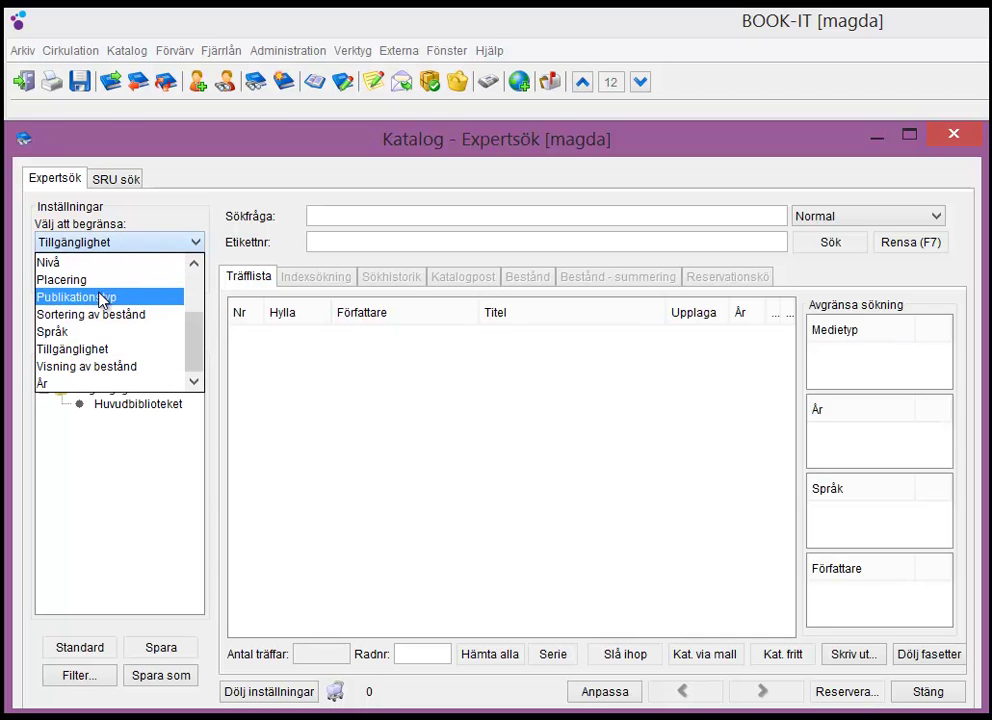
{"action": "scroll", "coordinate": [100, 300], "scroll_direction": "up", "scroll_amount": 2}
{"action": "left_click", "coordinate": [86, 328]}
{"action": "left_click", "coordinate": [126, 281]}
{"action": "left_click_drag", "start_coordinate": [199, 325], "coordinate": [195, 372]}
{"action": "scroll", "coordinate": [137, 363], "scroll_direction": "down", "scroll_amount": 1}
{"action": "left_click", "coordinate": [137, 365]}
{"action": "left_click", "coordinate": [80, 321]}
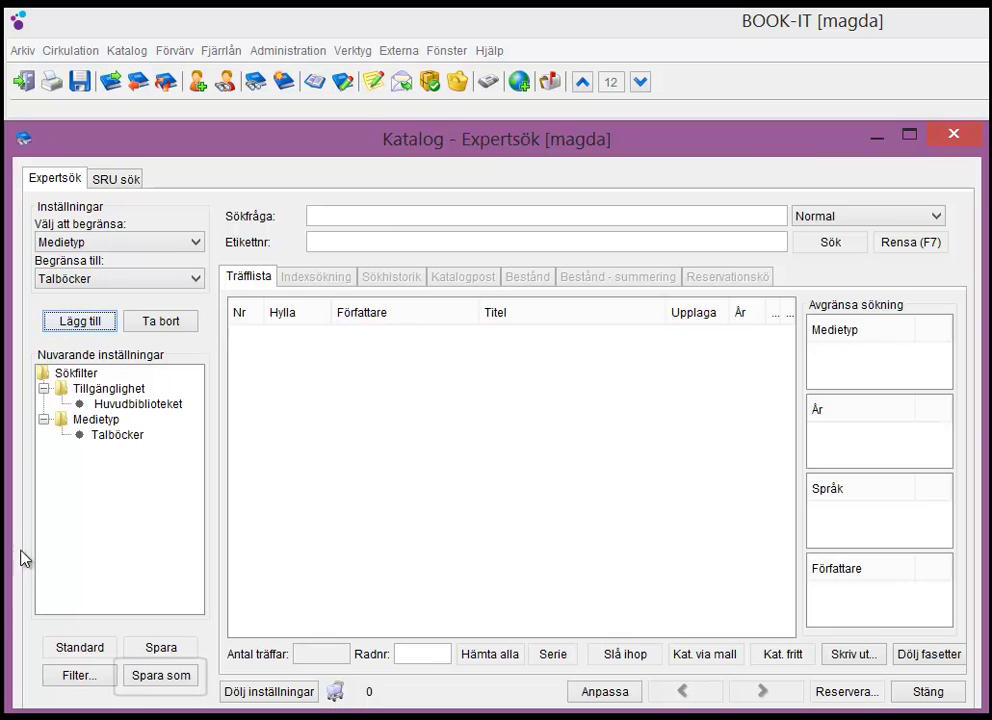
Step: Save the current search filter under the name "Talböcker inne på HB"
{"action": "left_click", "coordinate": [155, 677]}
{"action": "type", "text": "Talböcker inne på HB"}
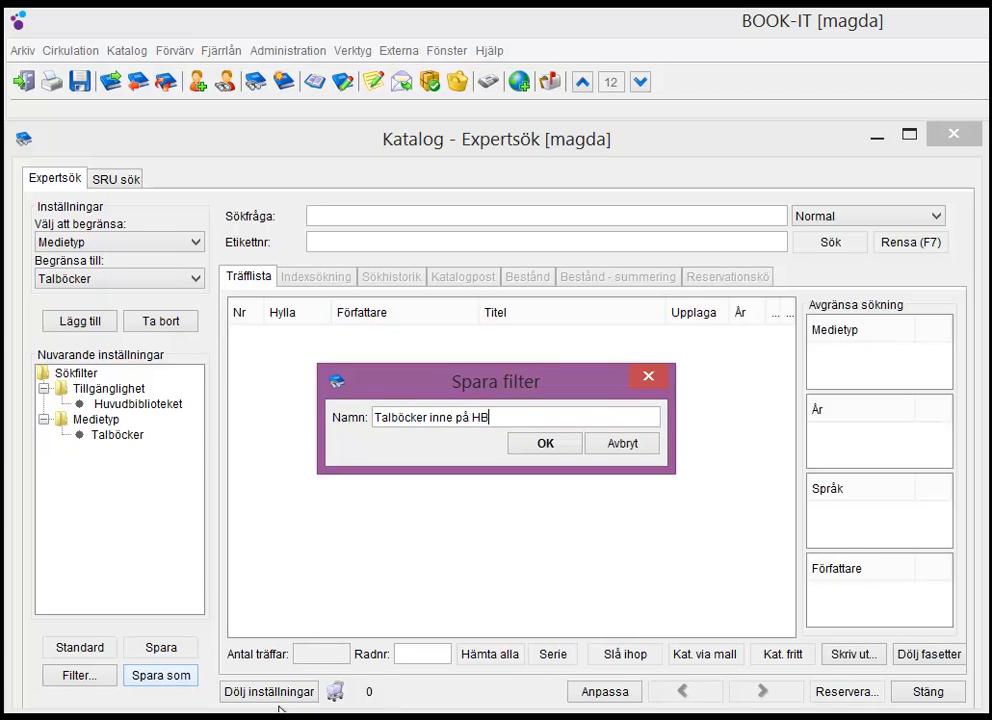
{"action": "left_click", "coordinate": [566, 441]}
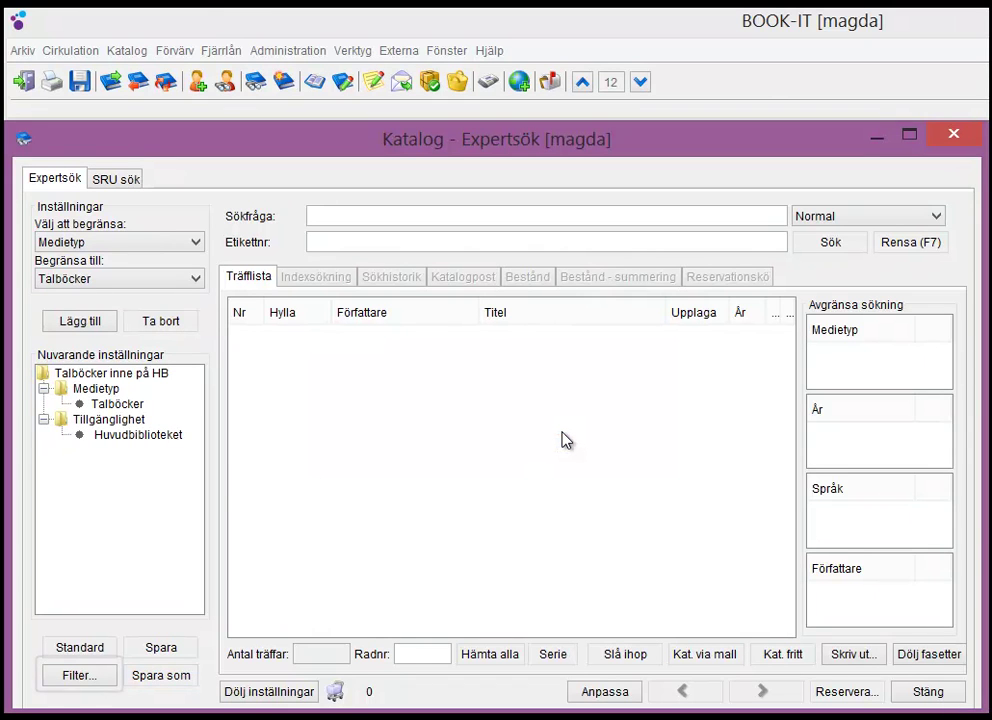
Step: Load the saved search filter "Tidskrifter"
{"action": "left_click", "coordinate": [101, 685]}
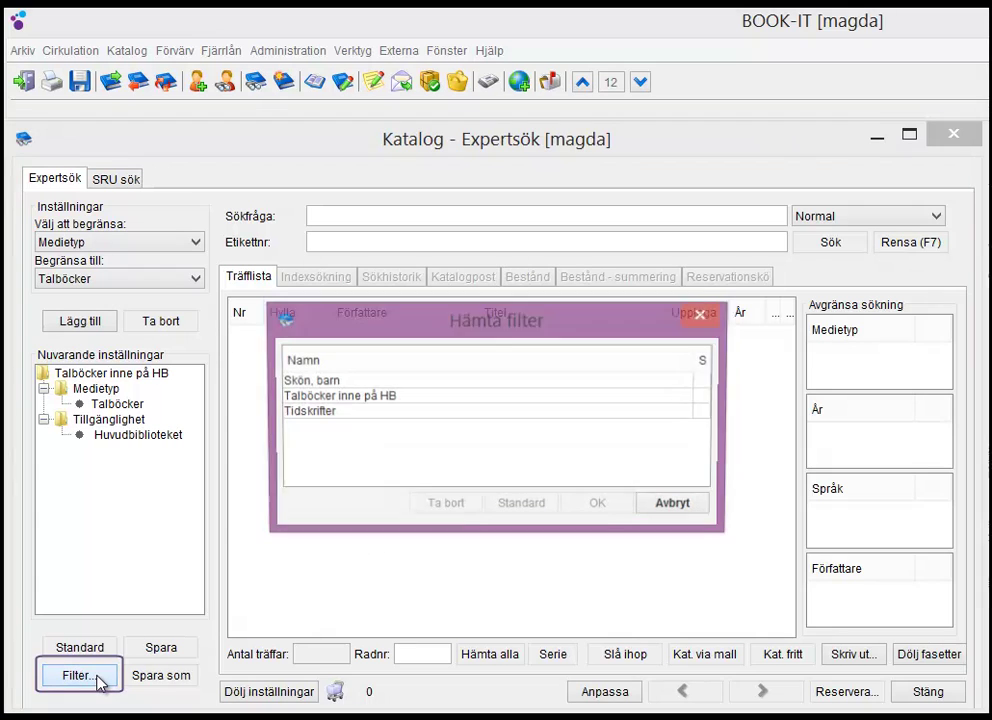
{"action": "left_click", "coordinate": [336, 412]}
{"action": "left_click", "coordinate": [599, 508]}
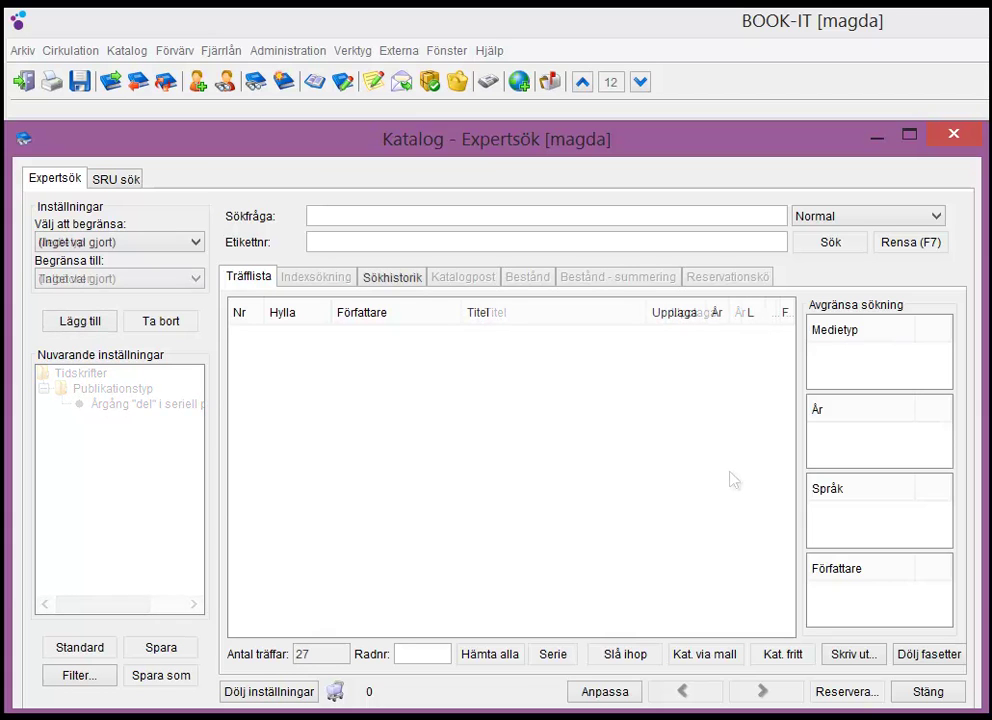
Step: Search the catalogue for "olczak"
{"action": "left_click", "coordinate": [437, 206]}
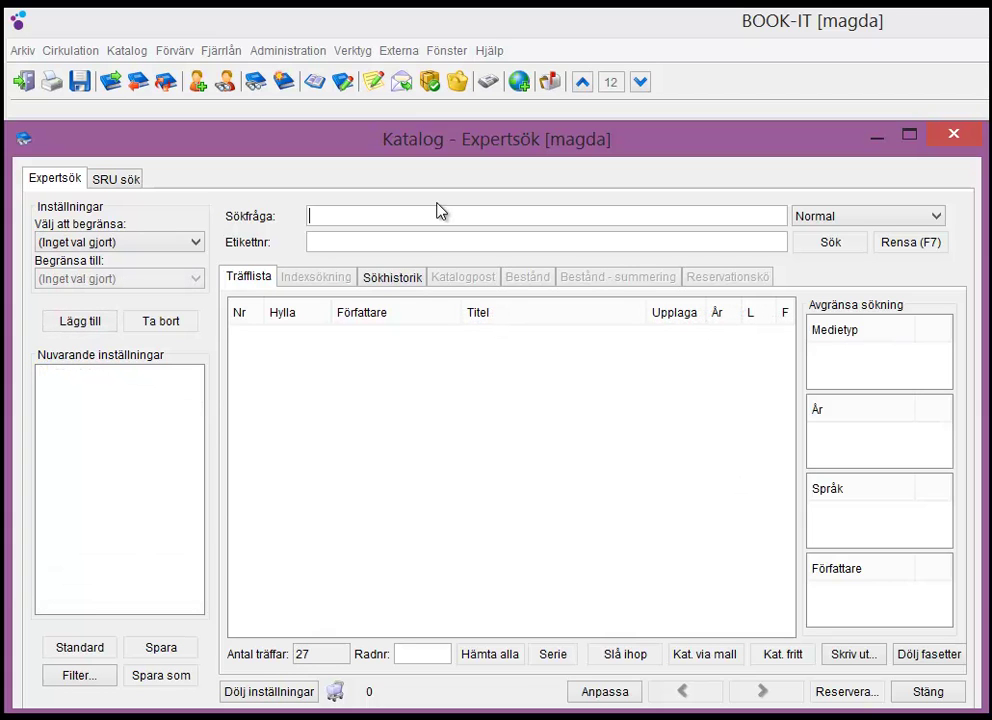
{"action": "type", "text": "olczak"}
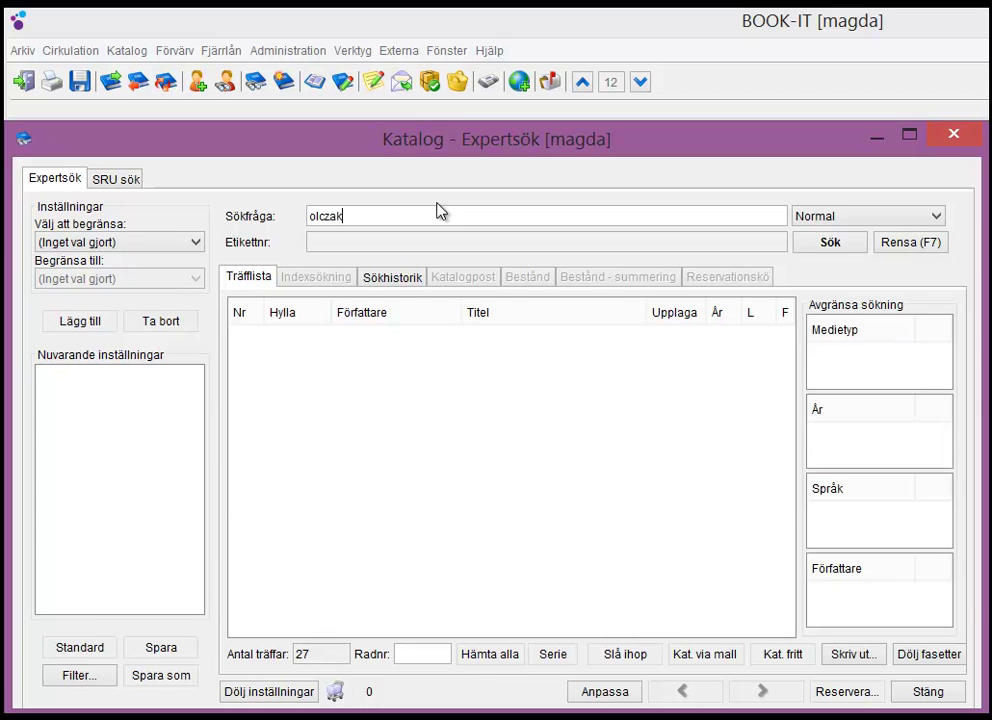
{"action": "key", "text": "Return"}
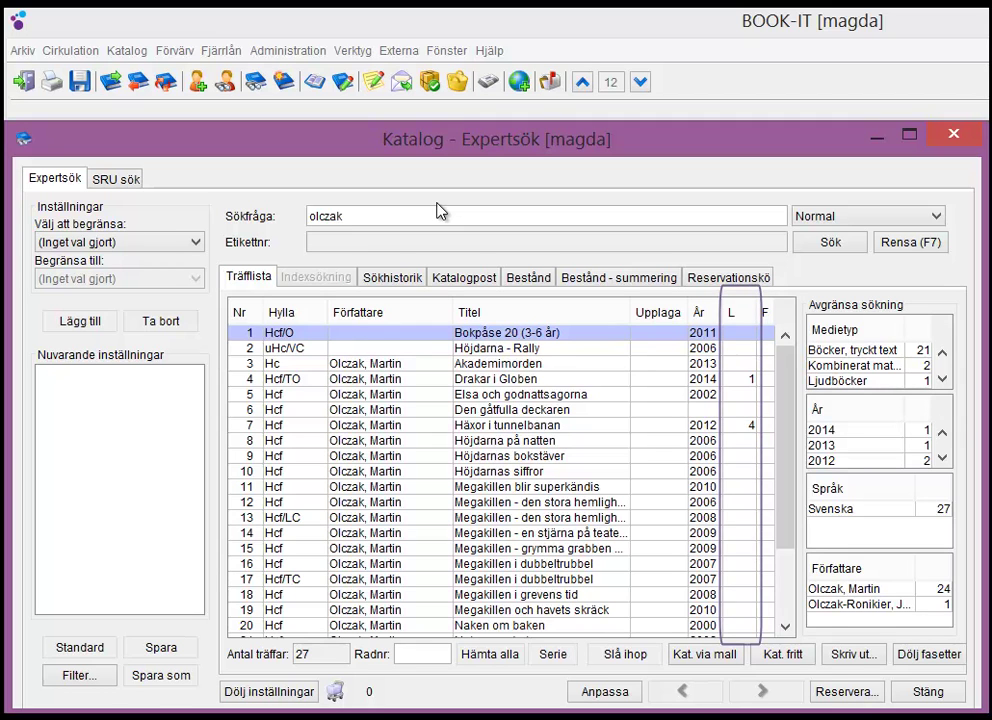
Step: Look through the olczak hit list, checking the L and F columns and stepping through the Megakillen titles
{"action": "left_click_drag", "start_coordinate": [786, 361], "coordinate": [810, 475]}
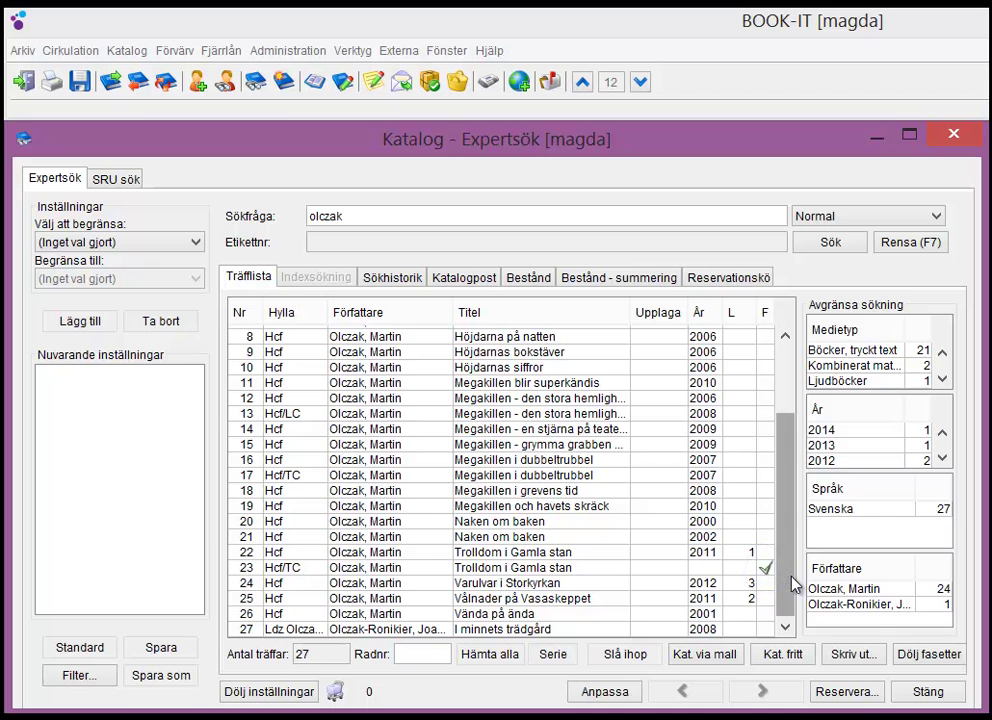
{"action": "left_click", "coordinate": [603, 429]}
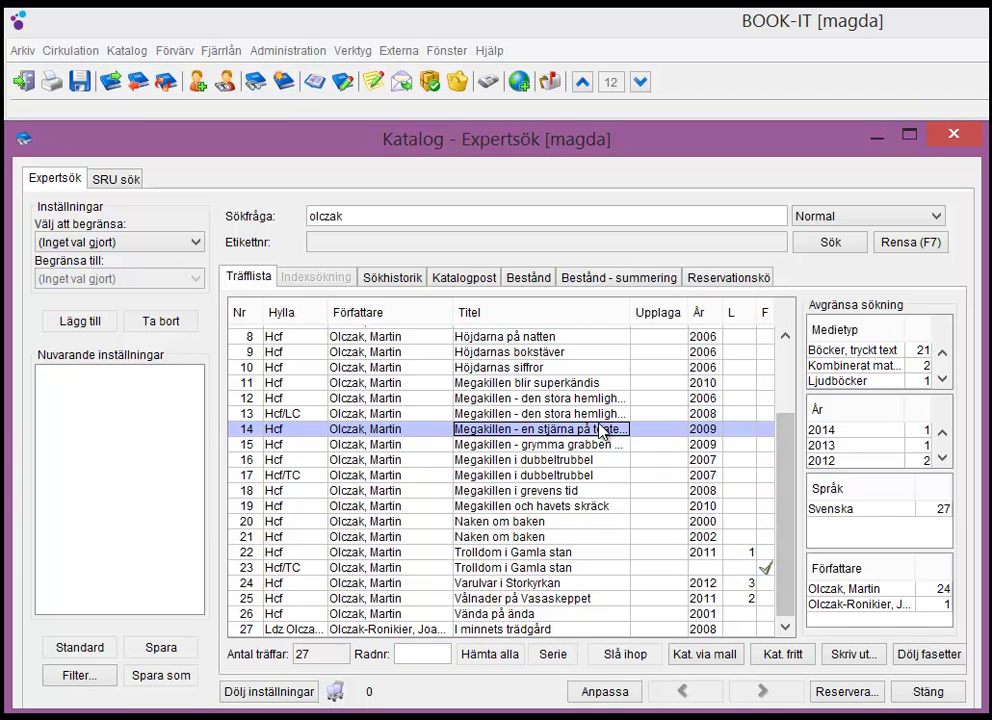
{"action": "key", "text": "Down"}
{"action": "key", "text": "Down"}
{"action": "key", "text": "Down"}
{"action": "key", "text": "Down"}
{"action": "scroll", "coordinate": [603, 429], "scroll_direction": "up", "scroll_amount": 3}
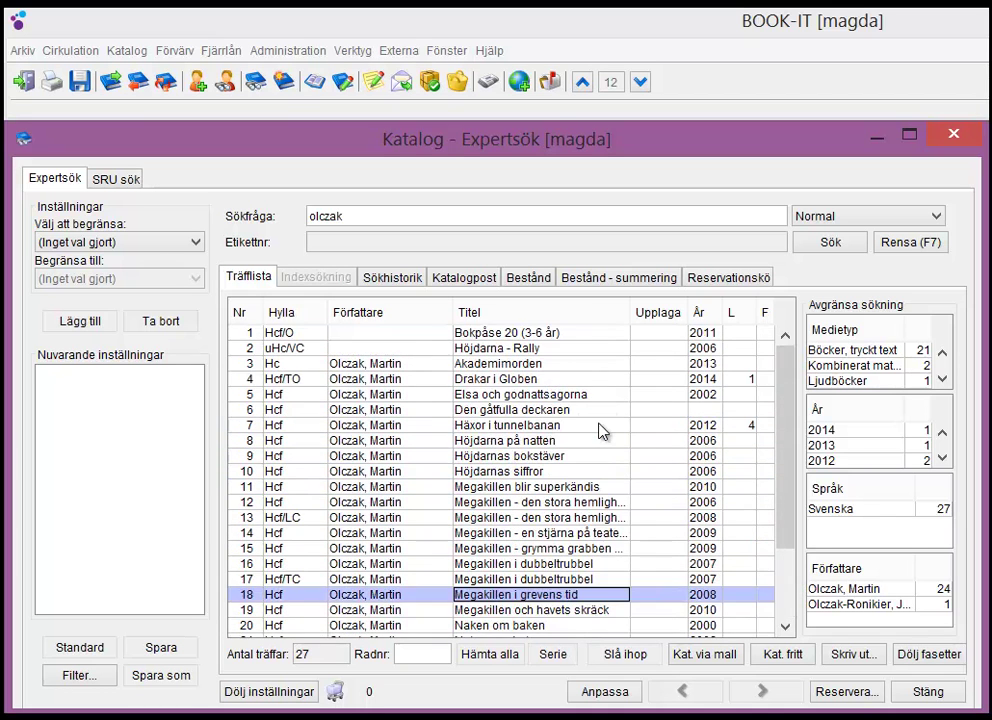
Step: Open the catalogue record for "Elsa och godnattsagorna" from the hit list
{"action": "left_click", "coordinate": [600, 425]}
{"action": "left_click", "coordinate": [590, 395]}
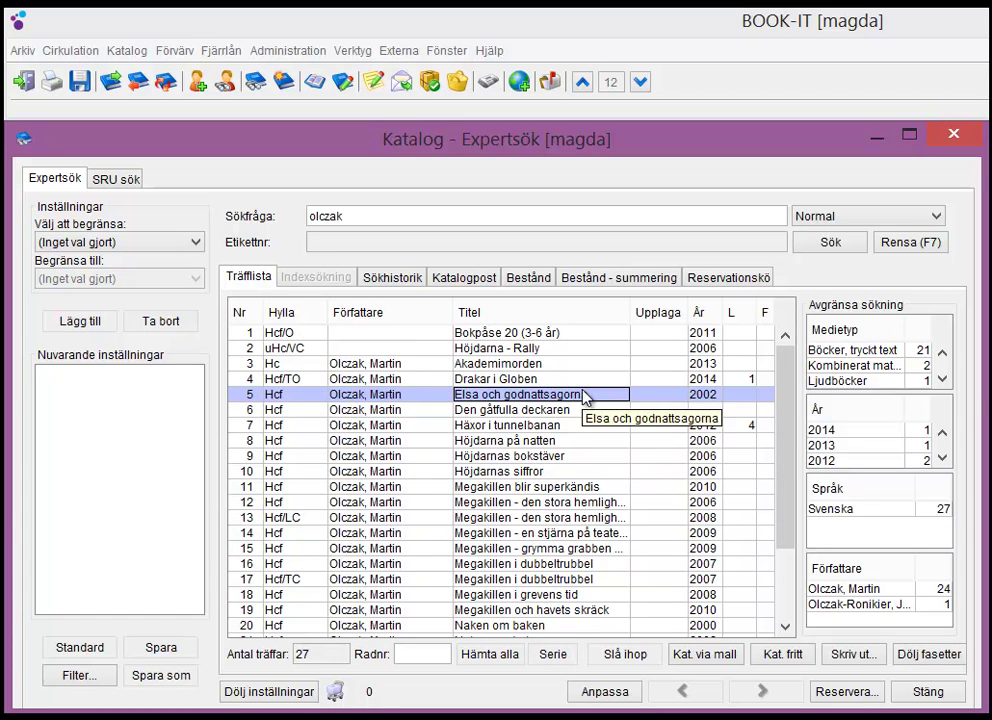
{"action": "double_click", "coordinate": [584, 394]}
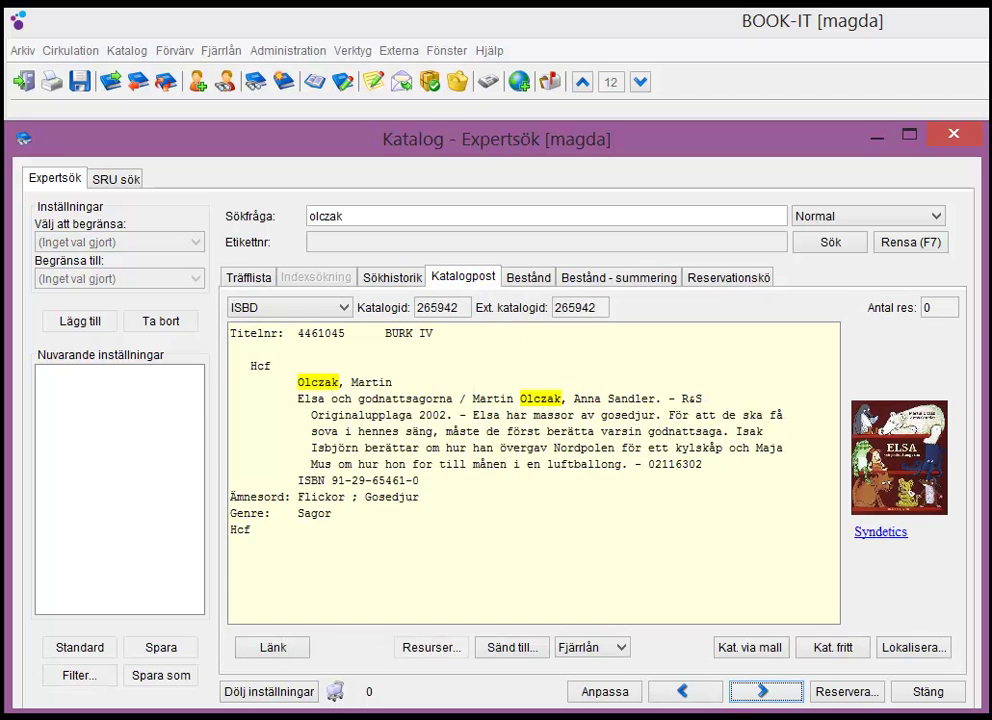
Step: Display the catalogue record in the Rubrik format, followed by the MARC format
{"action": "left_click", "coordinate": [340, 308]}
{"action": "left_click", "coordinate": [294, 433]}
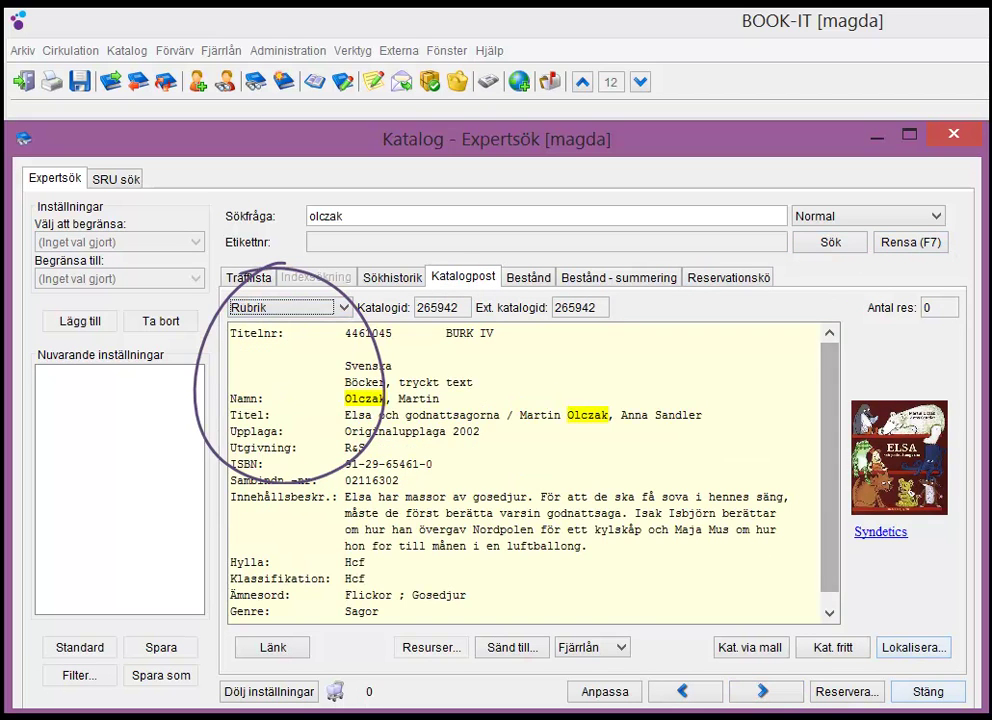
{"action": "left_click", "coordinate": [336, 307]}
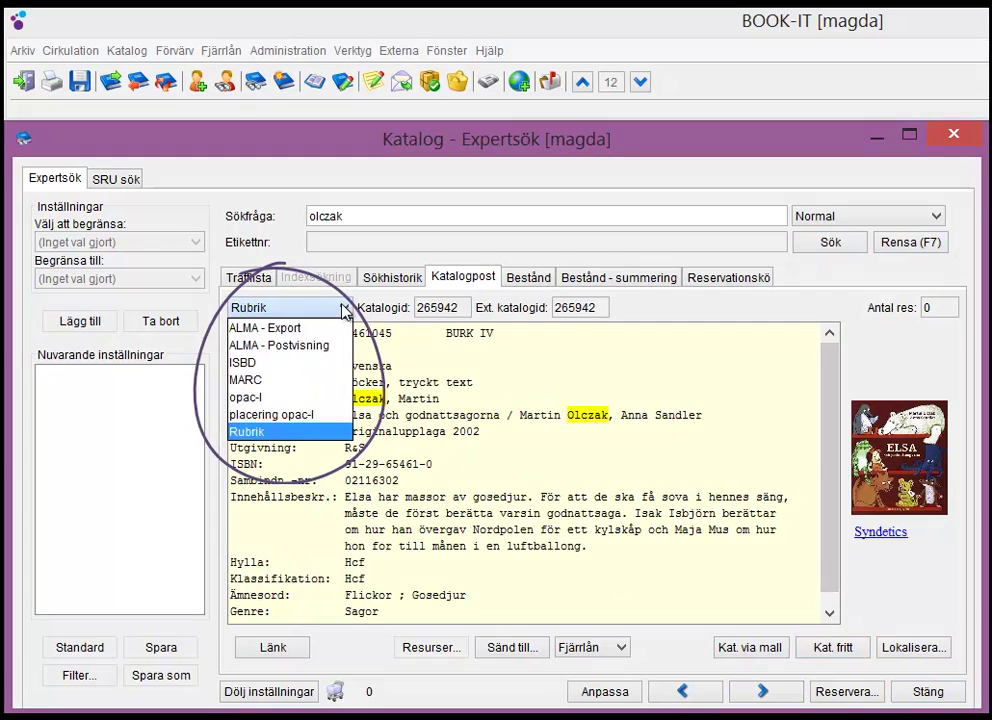
{"action": "left_click", "coordinate": [295, 380]}
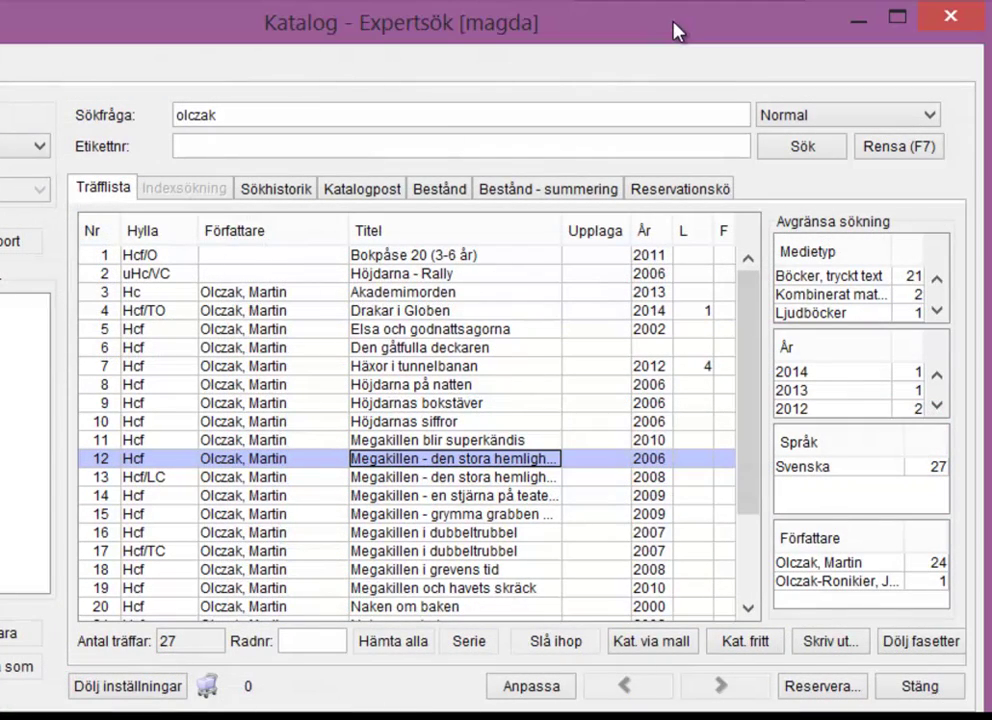
Step: Show the holdings of "Megakillen - den stora hemligheten" from 2006 and check the HB - Barn & ungdom row with type B
{"action": "left_click", "coordinate": [448, 190]}
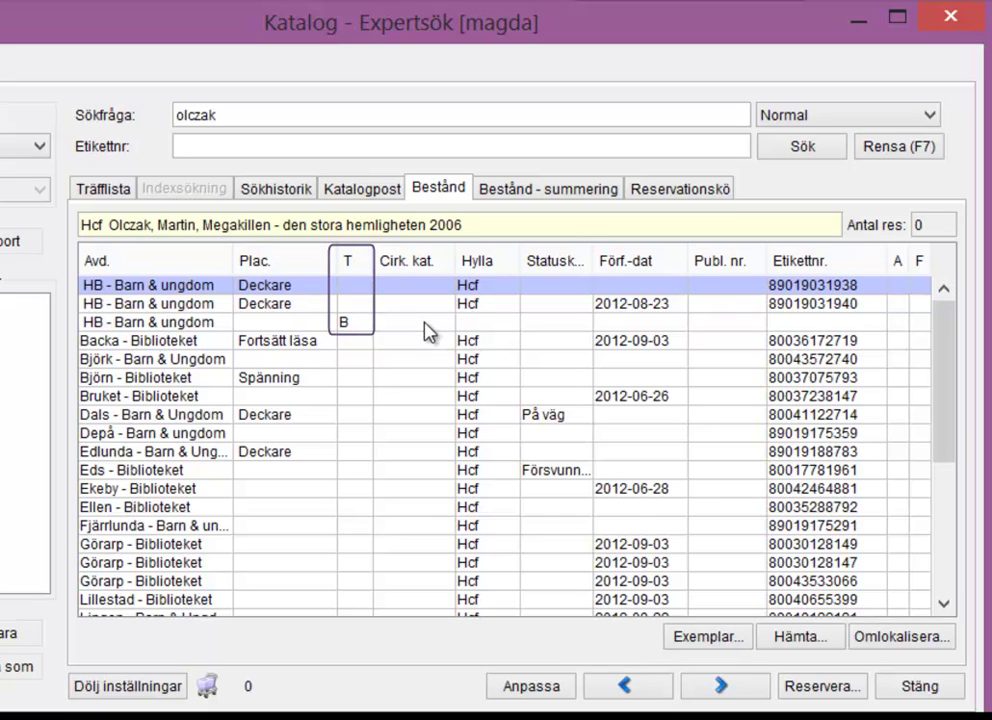
{"action": "left_click", "coordinate": [360, 328]}
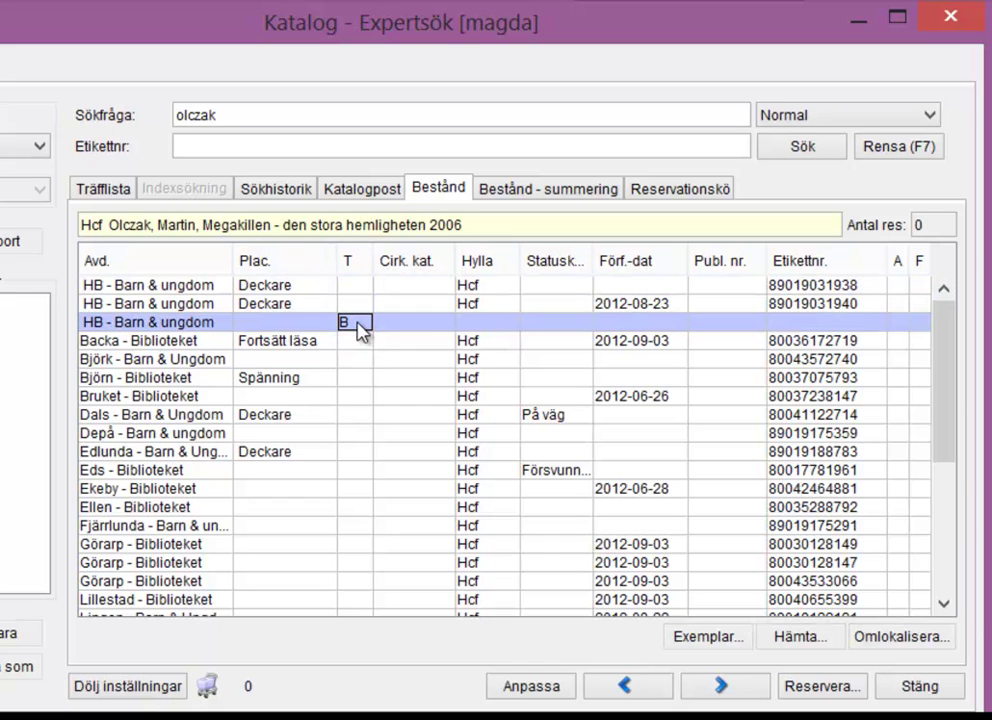
{"action": "left_click", "coordinate": [531, 193]}
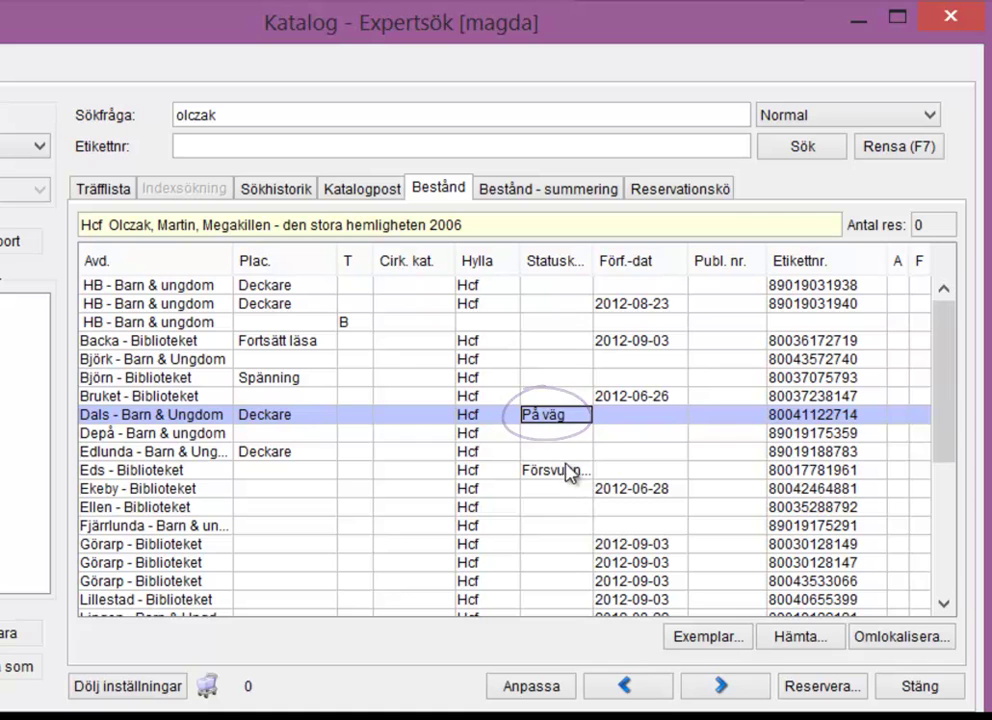
Step: View the details of the Dals - Barn & Ungdom copy with status På väg, and close them
{"action": "right_click", "coordinate": [572, 420]}
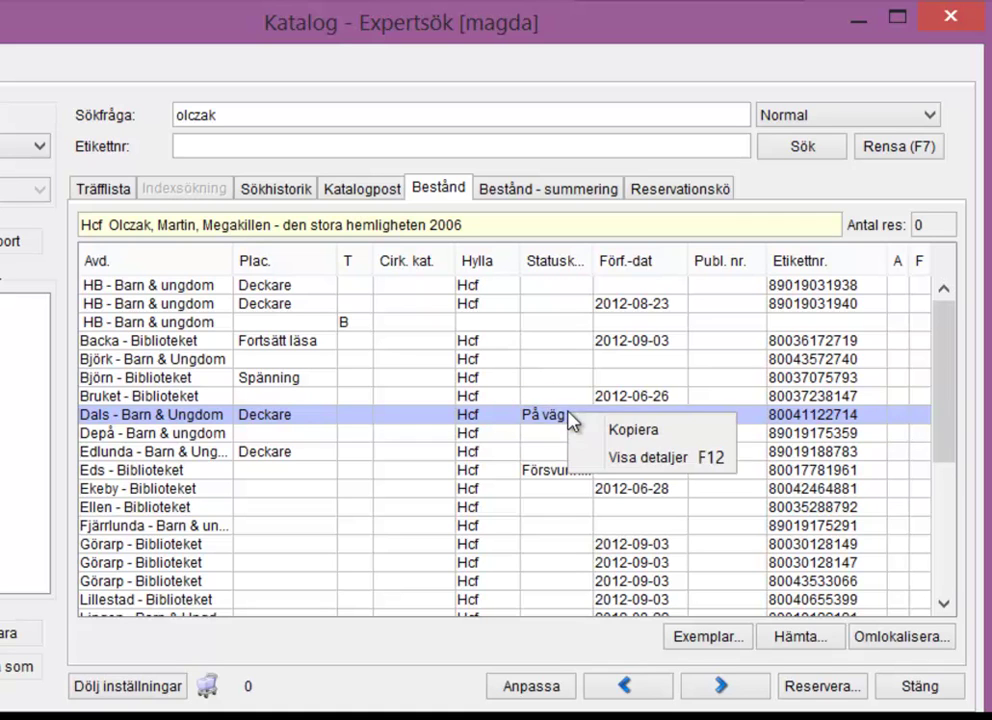
{"action": "left_click", "coordinate": [648, 457]}
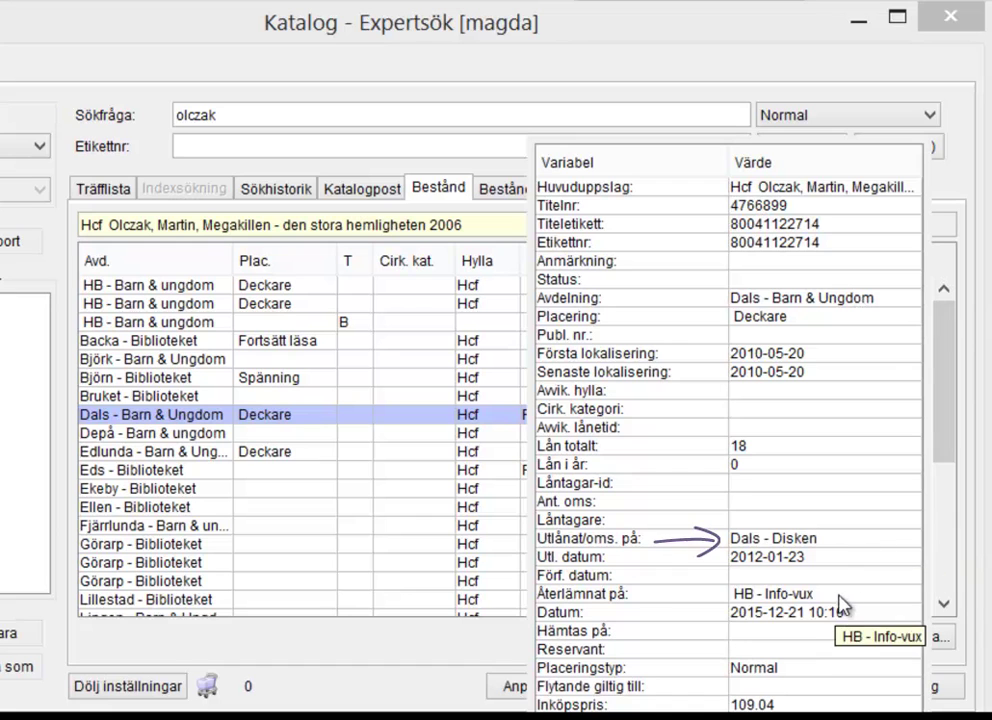
{"action": "left_click", "coordinate": [502, 420]}
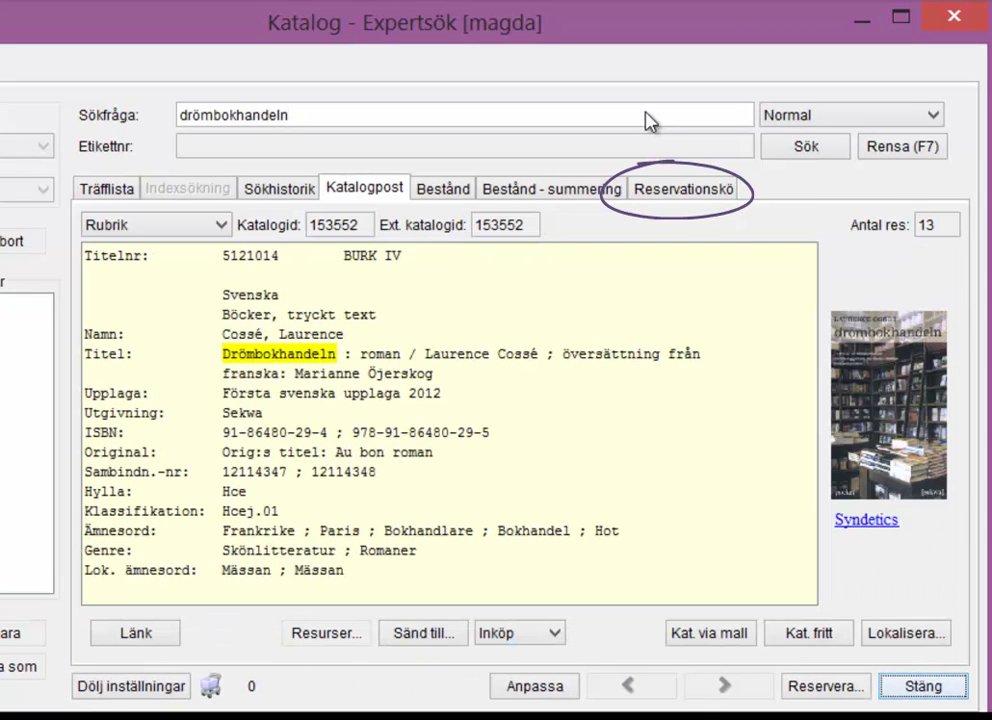
Step: Show the reservation queue for "Drömbokhandeln" and move the seventh reservation up two places to position 5
{"action": "left_click", "coordinate": [683, 195]}
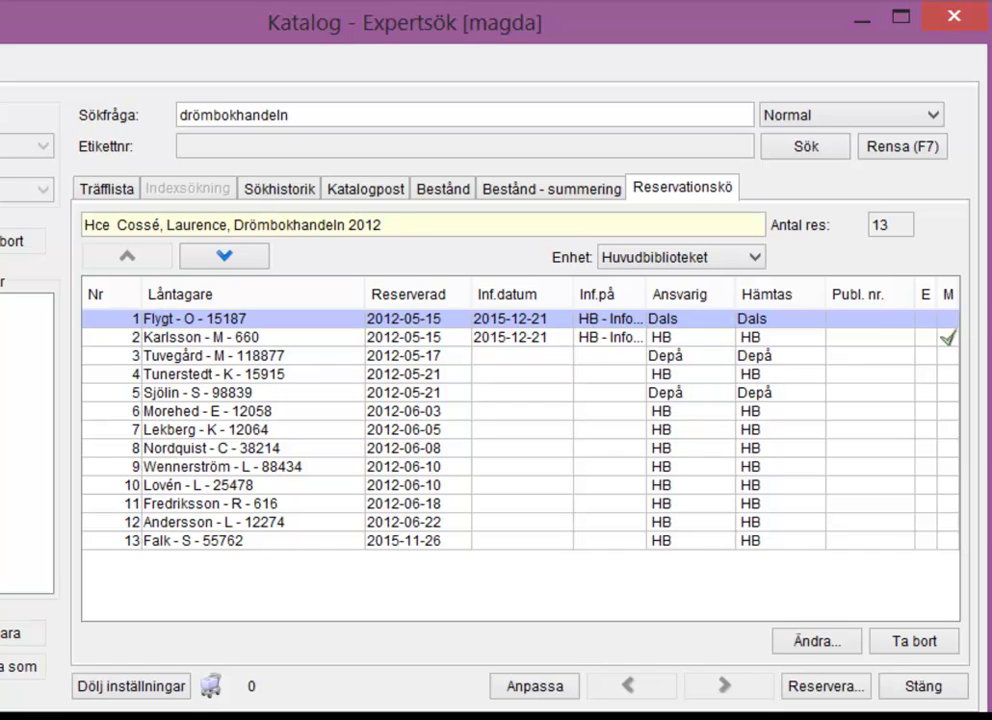
{"action": "left_click", "coordinate": [788, 339]}
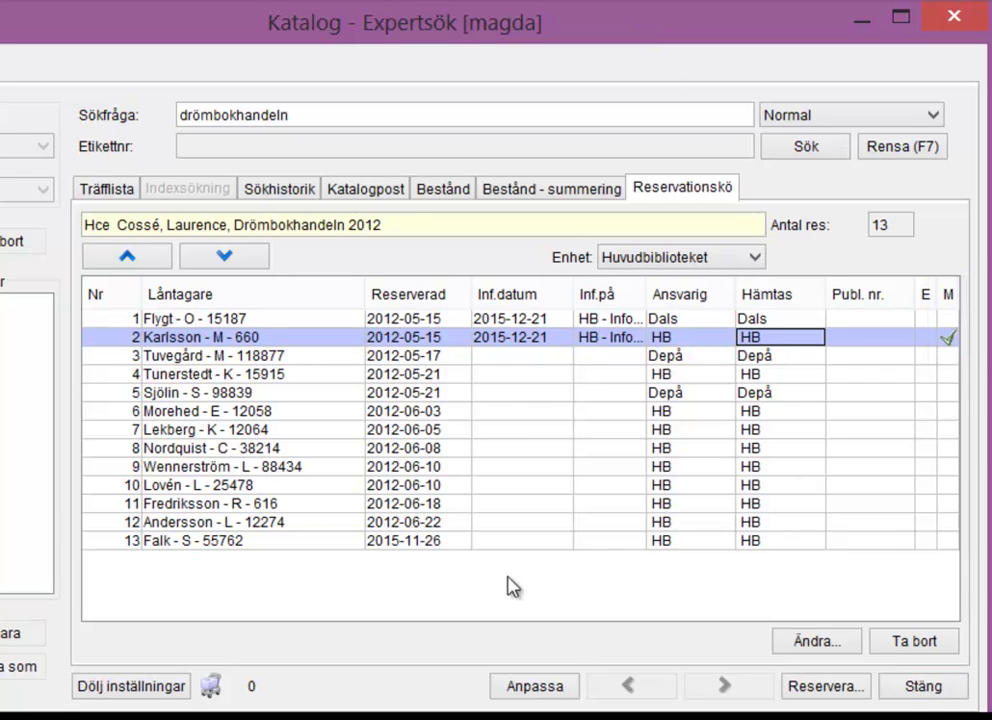
{"action": "left_click", "coordinate": [321, 429]}
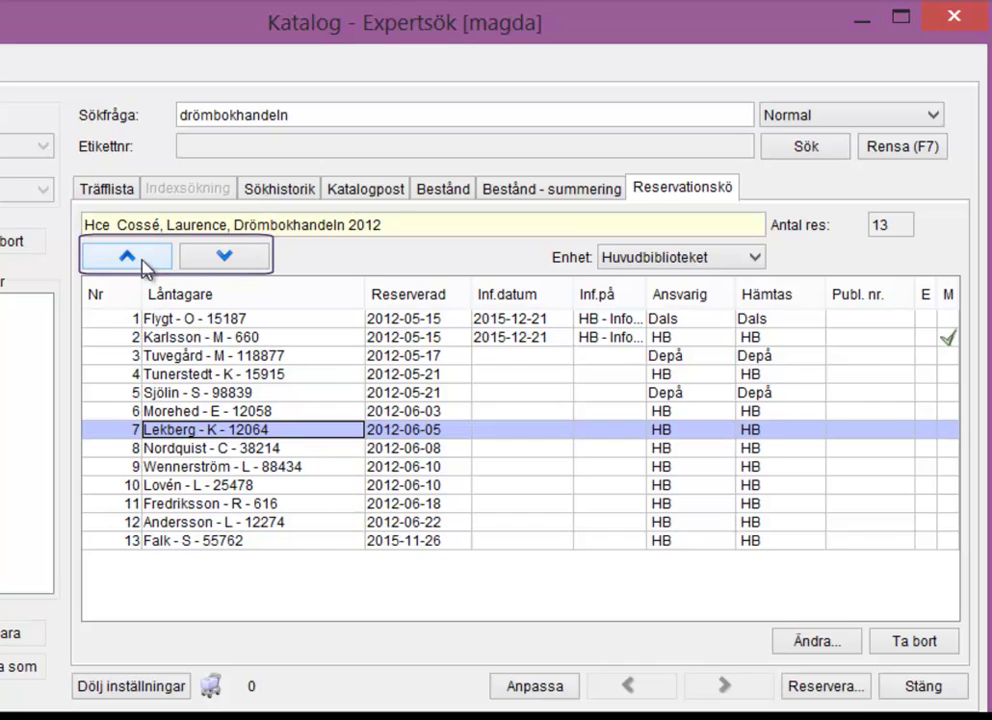
{"action": "left_click", "coordinate": [145, 262]}
{"action": "left_click", "coordinate": [145, 262]}
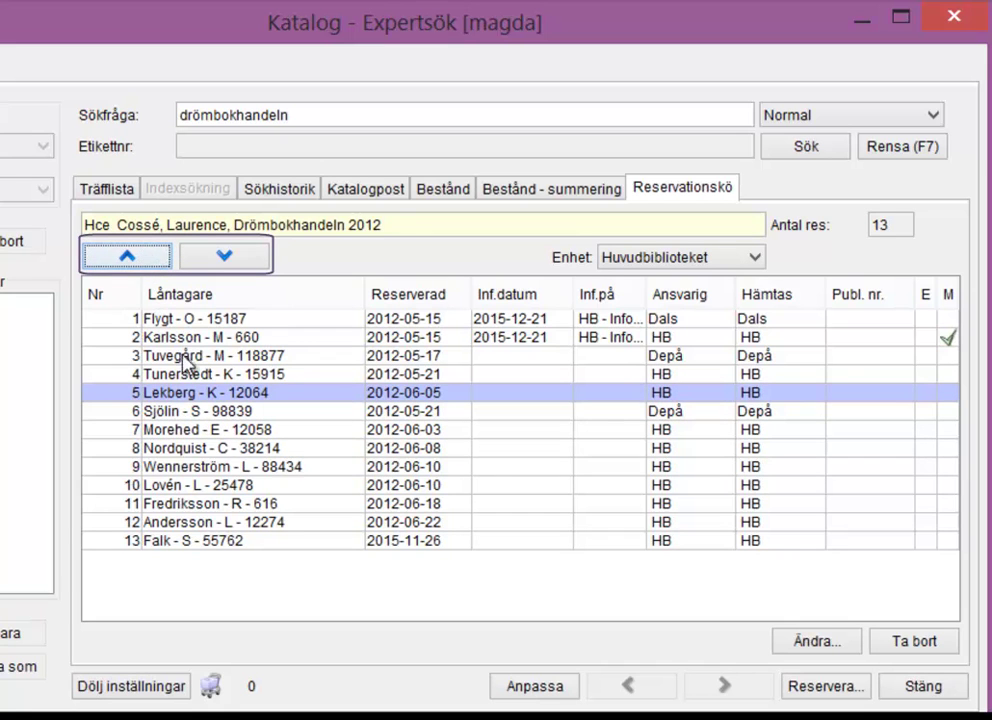
Step: Move the ninth reservation two places down in the "Drömbokhandeln" queue
{"action": "left_click", "coordinate": [208, 467]}
{"action": "left_click", "coordinate": [257, 265]}
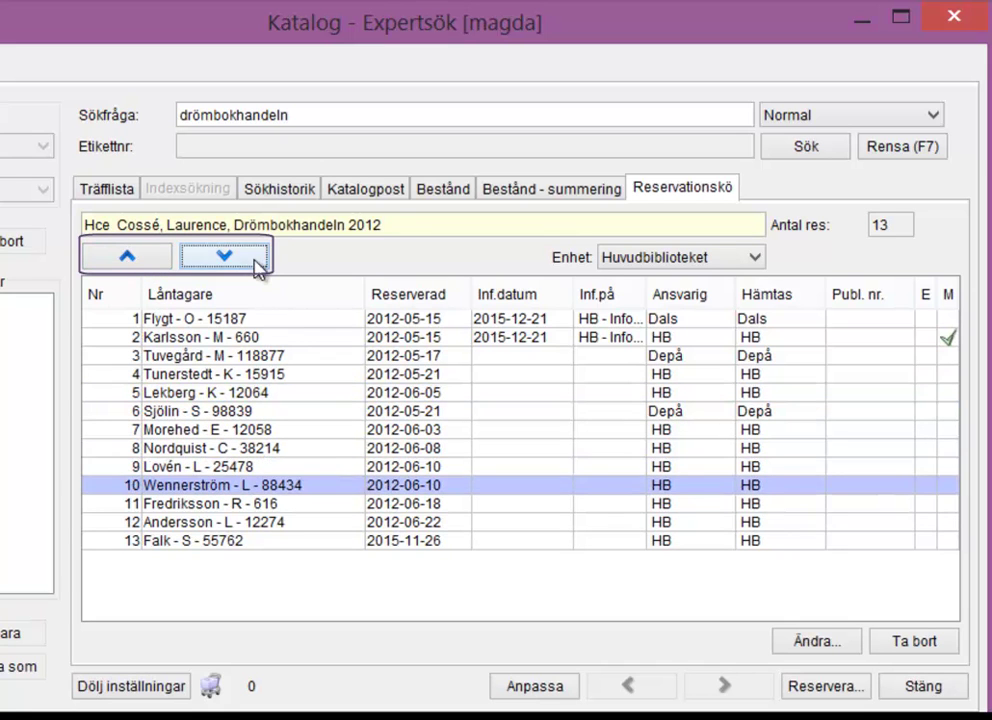
{"action": "left_click", "coordinate": [257, 265]}
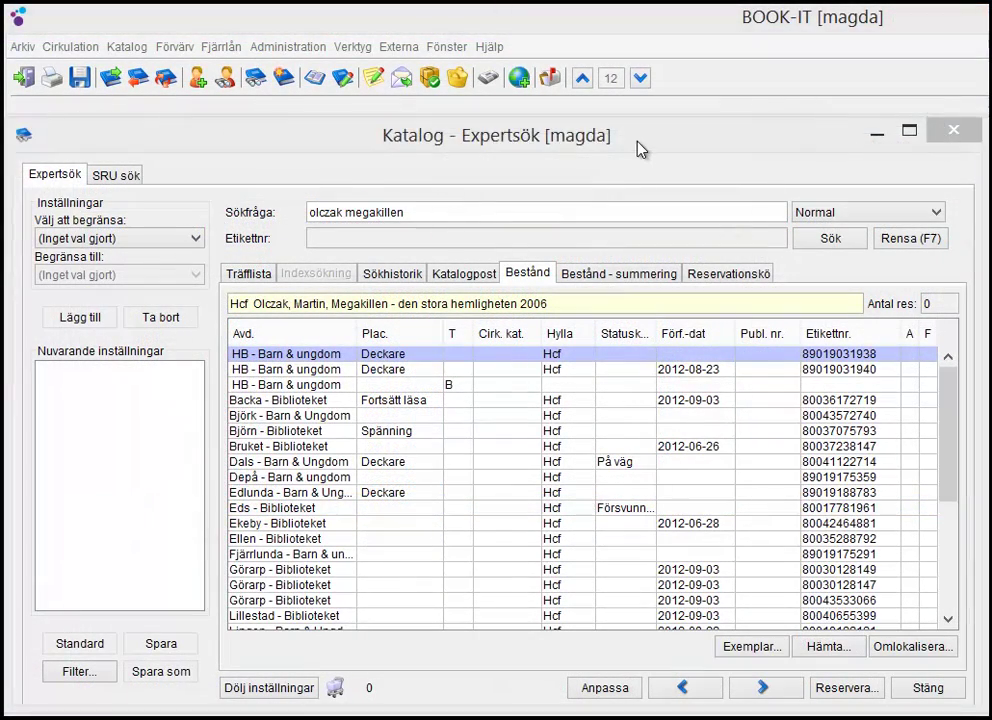
Step: Choose Sortering av bestånd as the setting to limit for the 2006 Megakillen holdings
{"action": "left_click", "coordinate": [640, 148]}
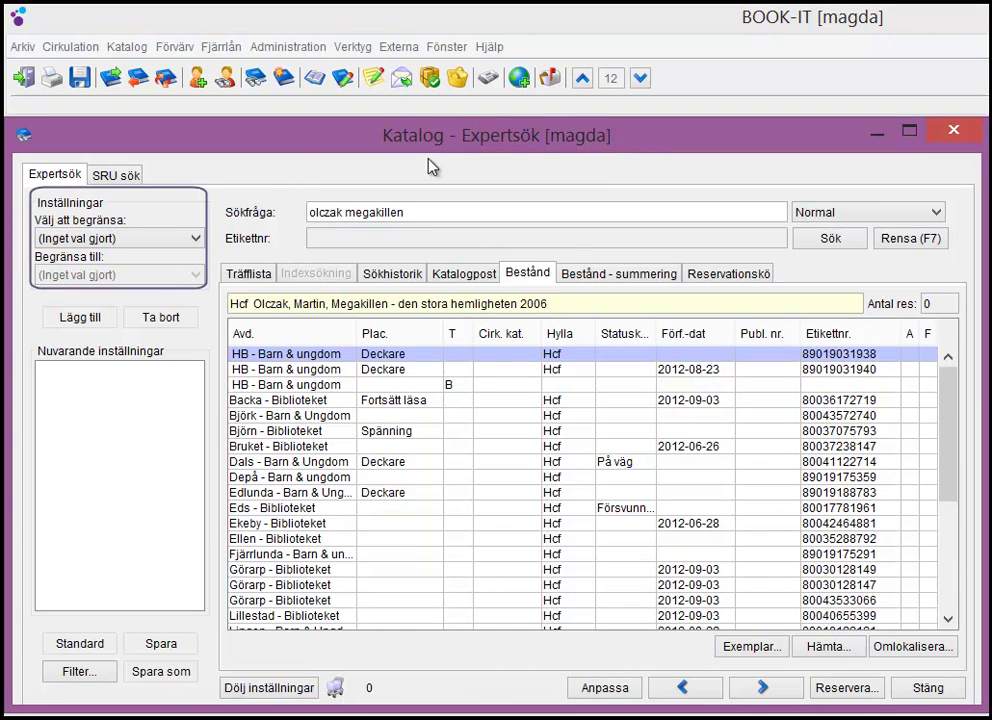
{"action": "left_click", "coordinate": [140, 238]}
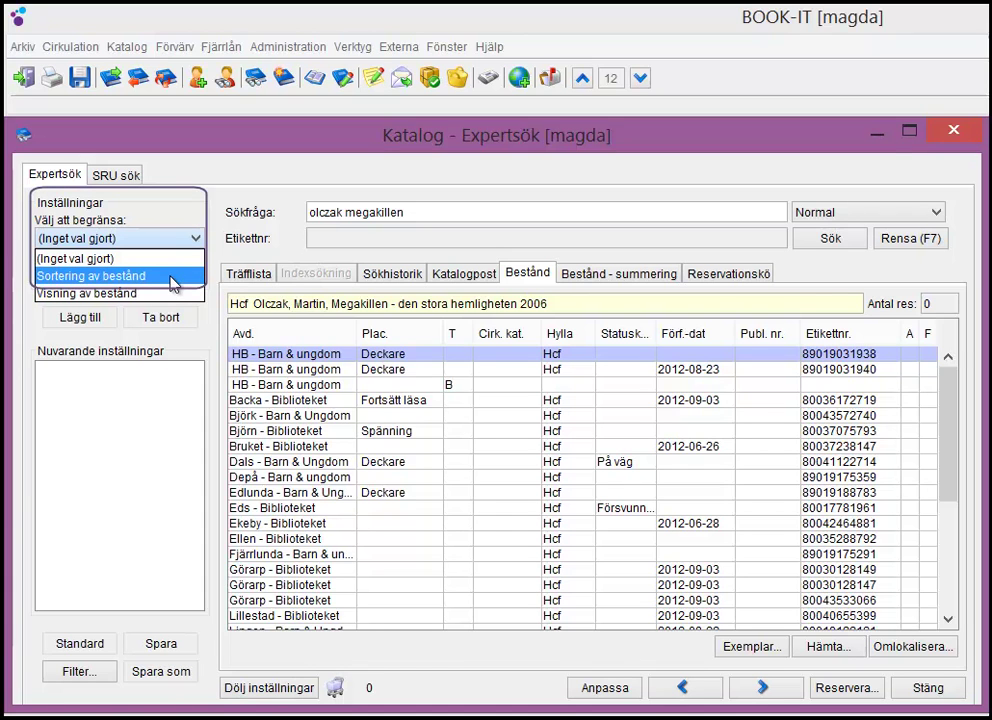
{"action": "left_click", "coordinate": [173, 277]}
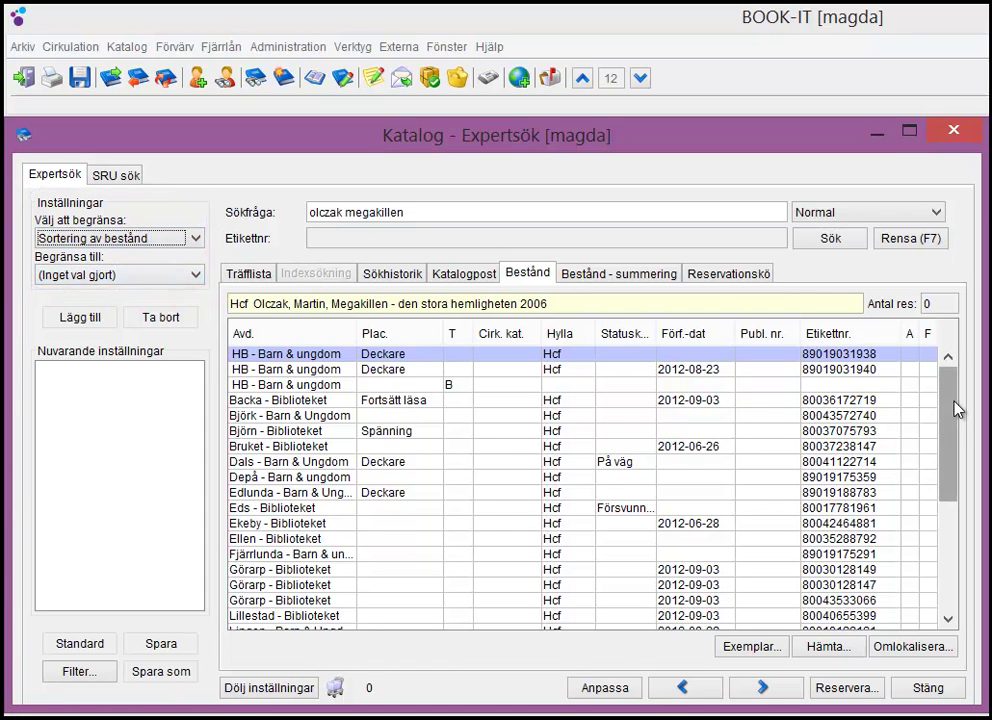
Step: Locate the Torsk - Barn & Ungdom copy in the holdings list and return to the start of the list
{"action": "left_click_drag", "start_coordinate": [955, 409], "coordinate": [952, 525]}
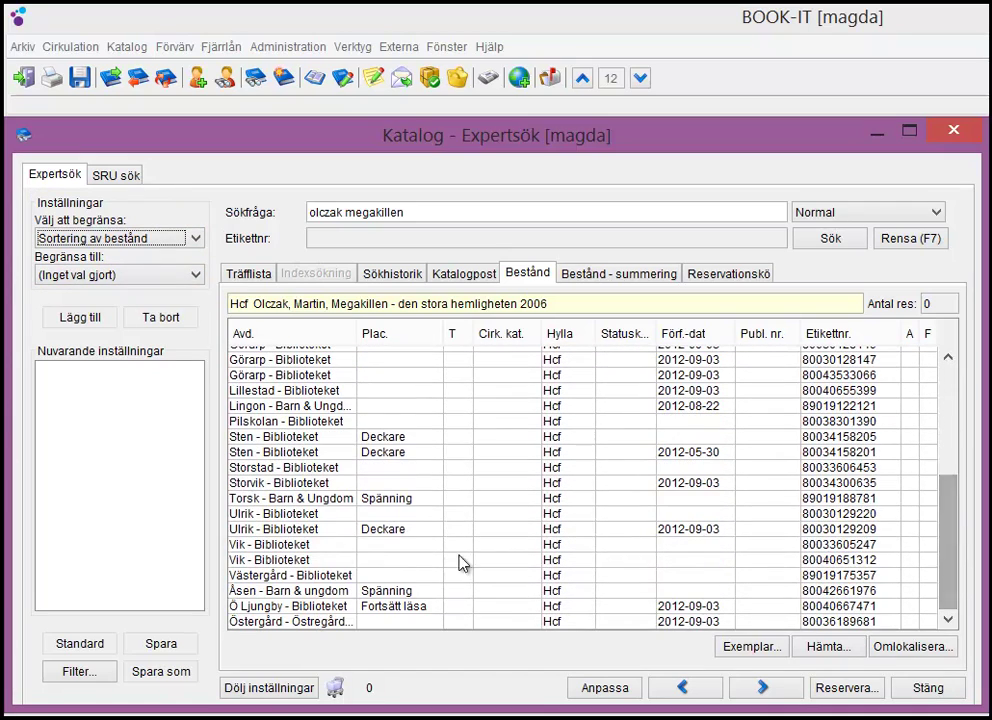
{"action": "left_click", "coordinate": [310, 498]}
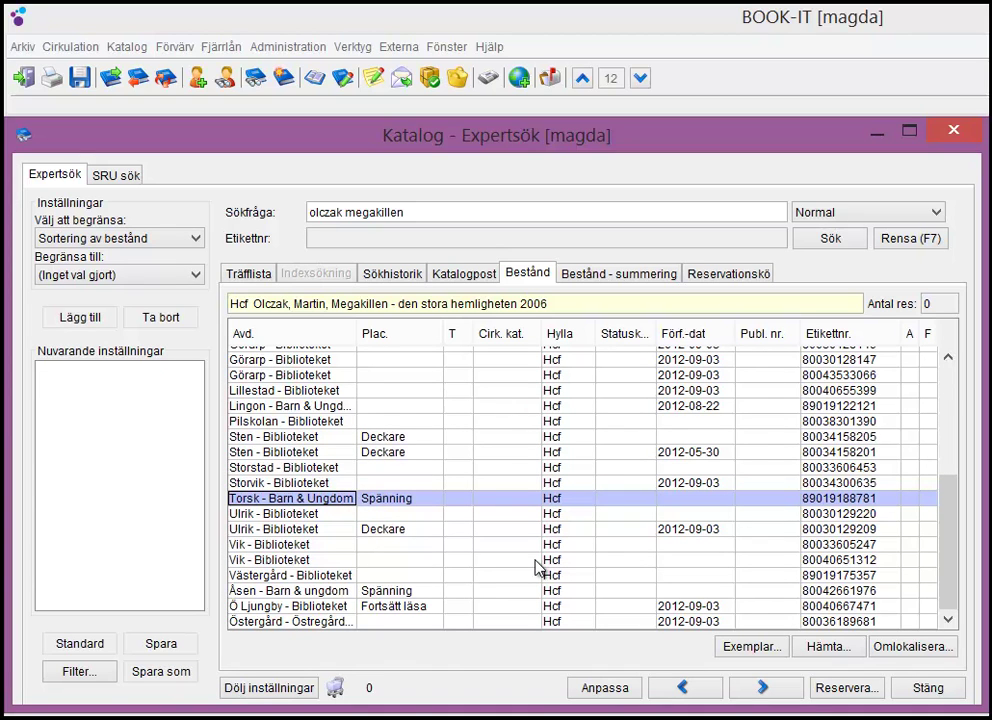
{"action": "left_click_drag", "start_coordinate": [959, 527], "coordinate": [955, 400]}
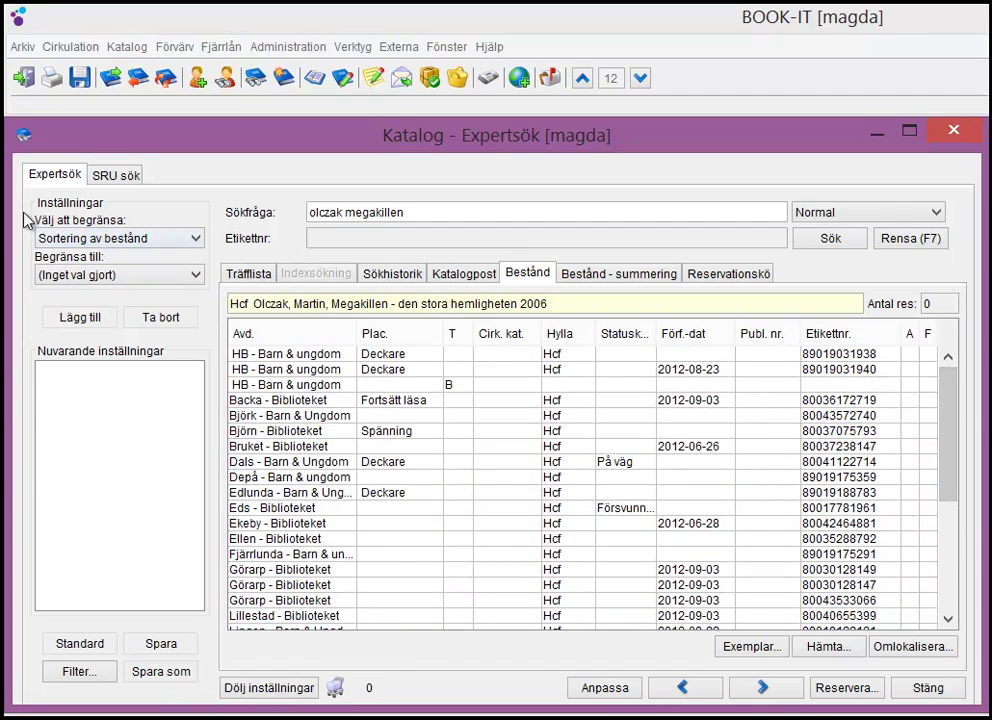
Step: Sort the Megakillen holdings with Torskviks bibliotek first and Fjärrlunda bibliotek second by adding both libraries to the settings
{"action": "left_click", "coordinate": [80, 275]}
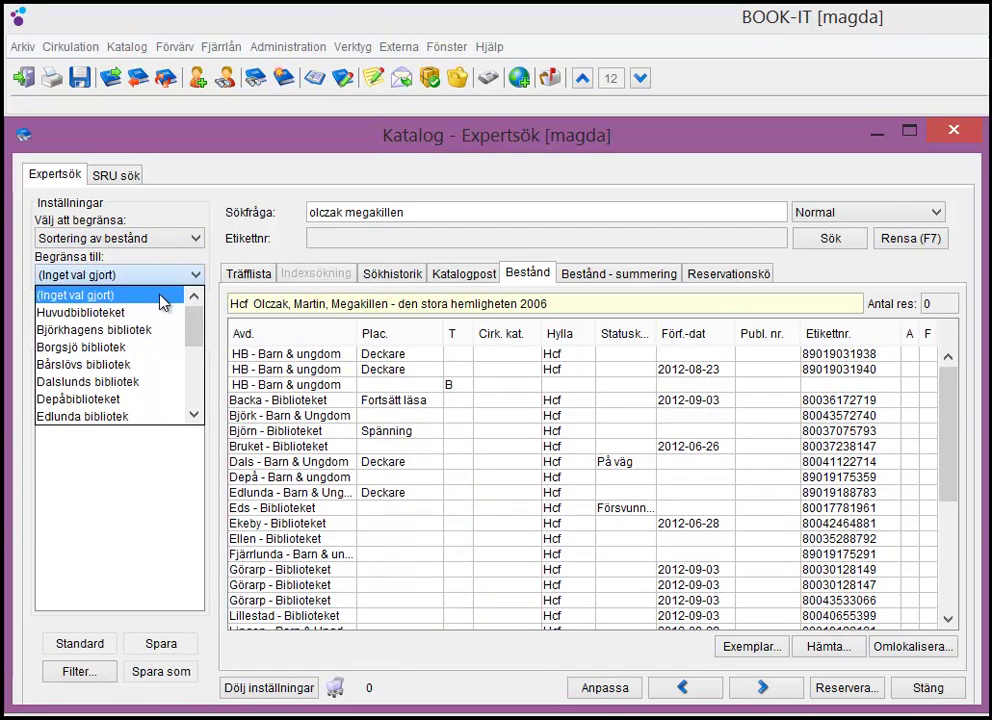
{"action": "left_click_drag", "start_coordinate": [196, 332], "coordinate": [199, 401]}
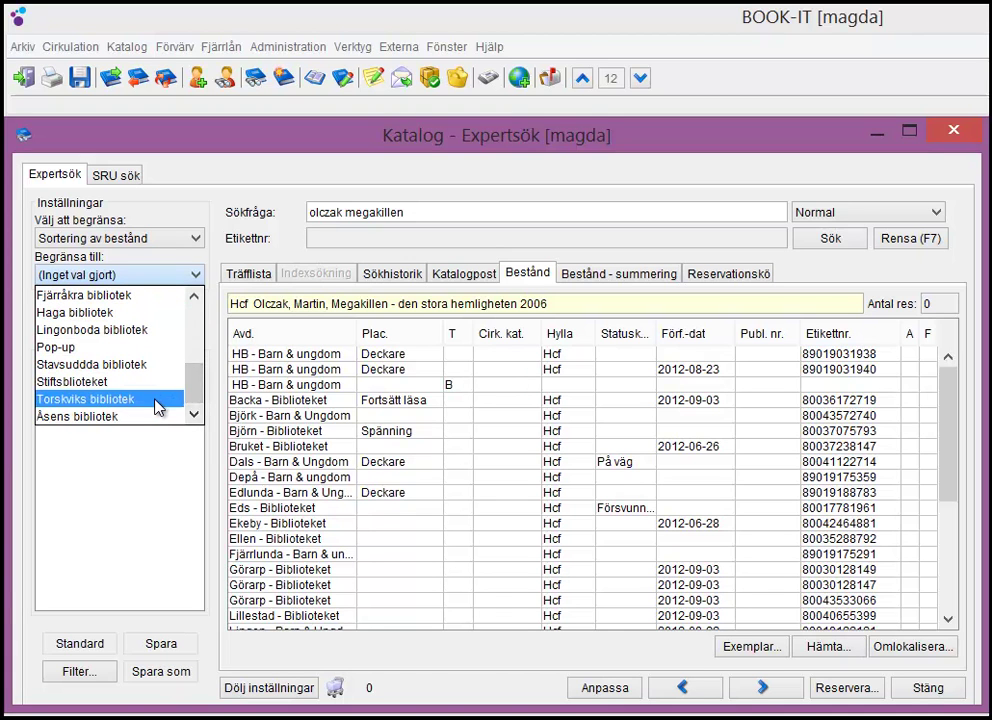
{"action": "left_click", "coordinate": [154, 399]}
{"action": "left_click", "coordinate": [80, 317]}
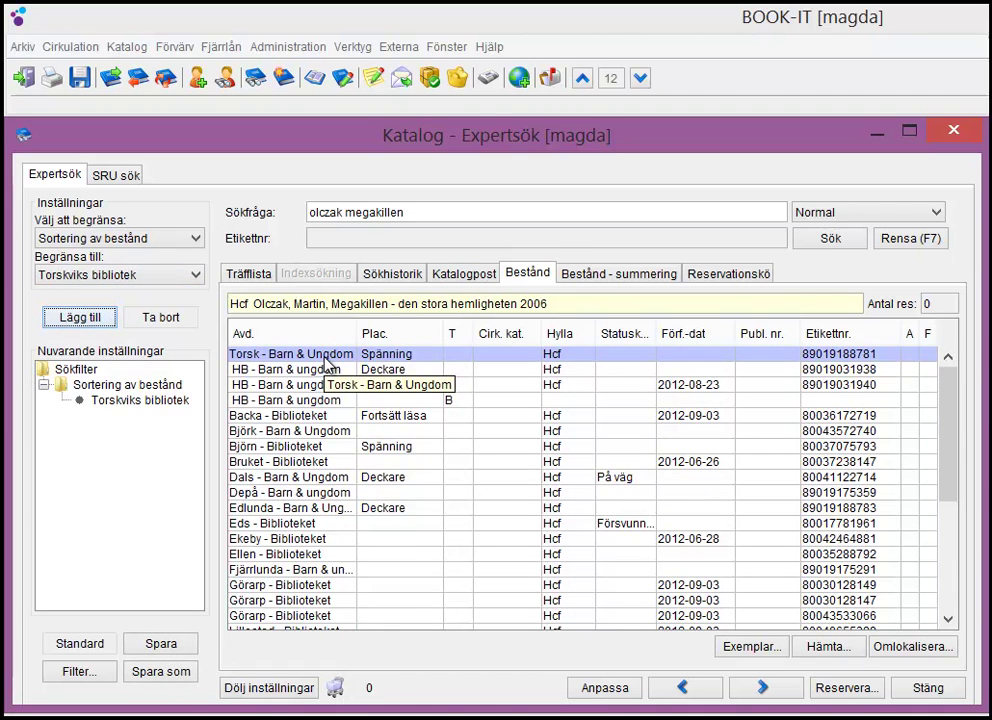
{"action": "left_click", "coordinate": [124, 274]}
{"action": "scroll", "coordinate": [193, 387], "scroll_direction": "up", "scroll_amount": 3}
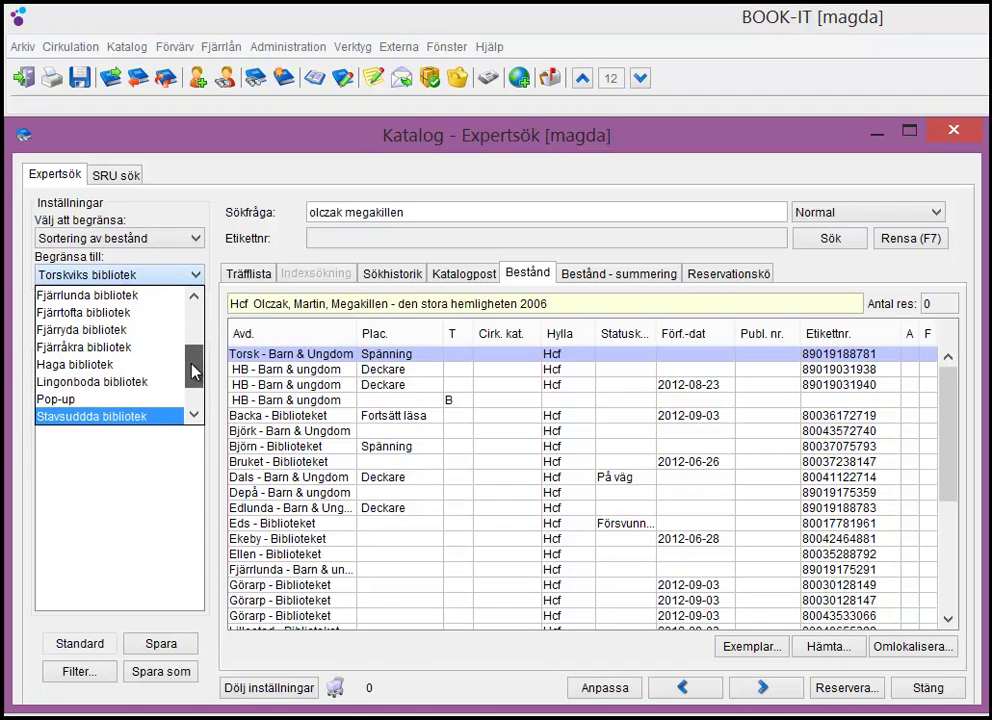
{"action": "left_click", "coordinate": [137, 317]}
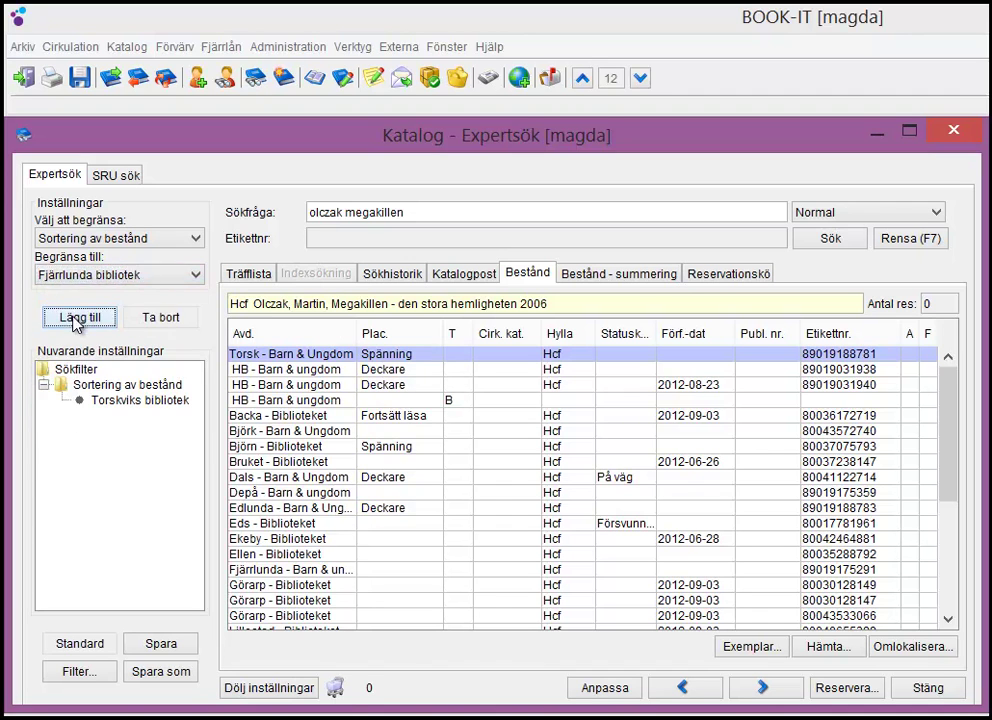
{"action": "left_click", "coordinate": [77, 318]}
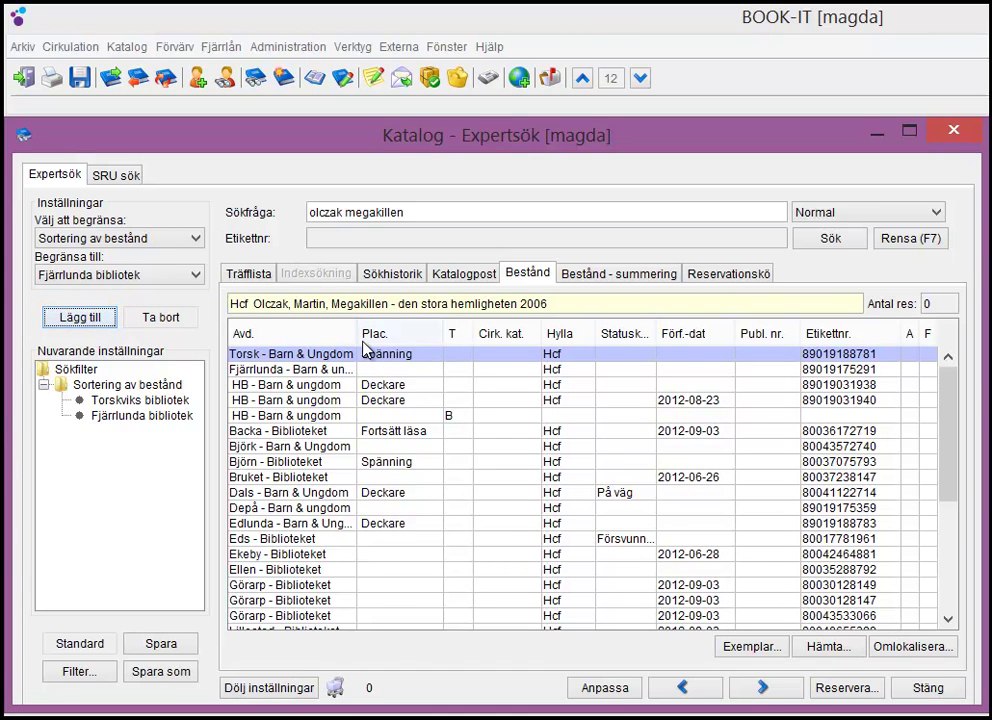
Step: Save the current settings as a filter named "Torsk överst" and make it the standard filter
{"action": "left_click", "coordinate": [155, 672]}
{"action": "type", "text": "Torsk överst"}
{"action": "left_click", "coordinate": [576, 446]}
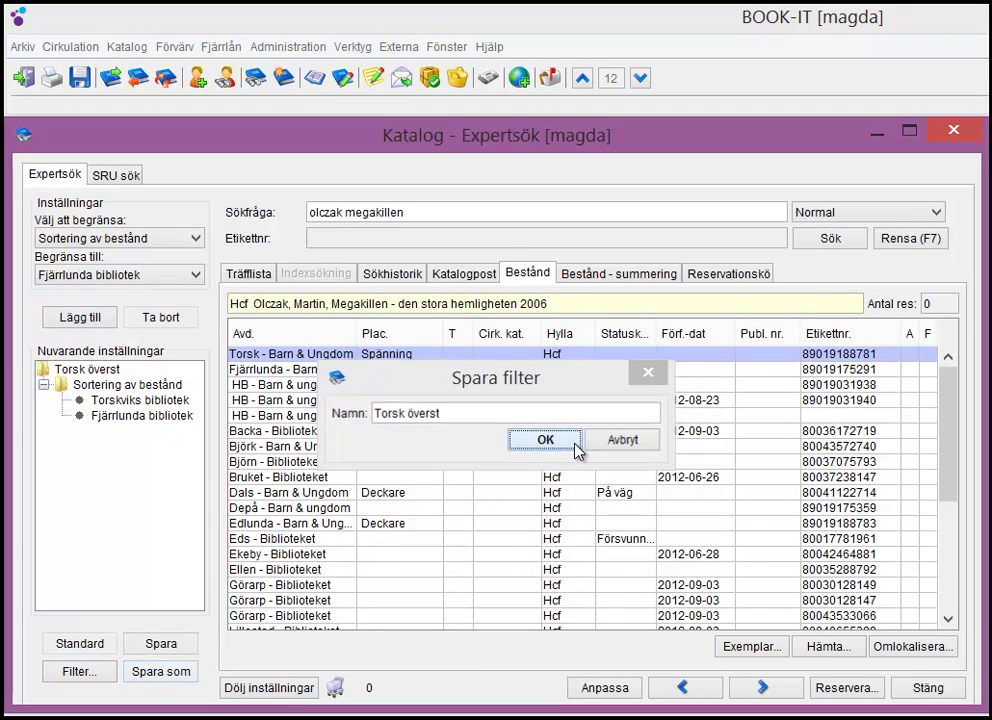
{"action": "left_click", "coordinate": [99, 684]}
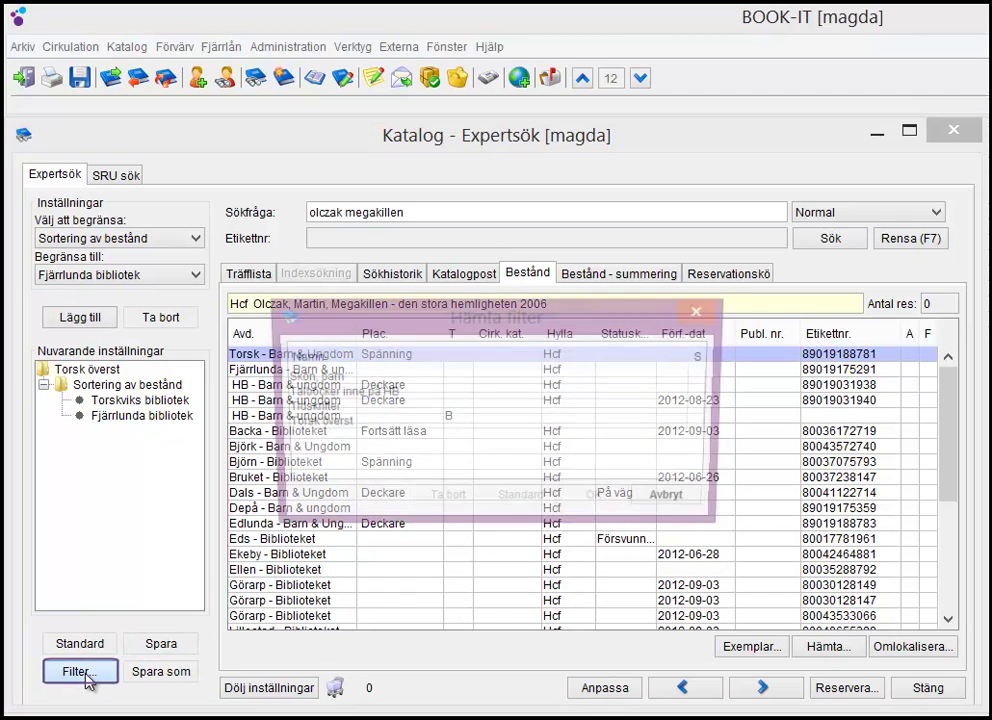
{"action": "left_click", "coordinate": [327, 426]}
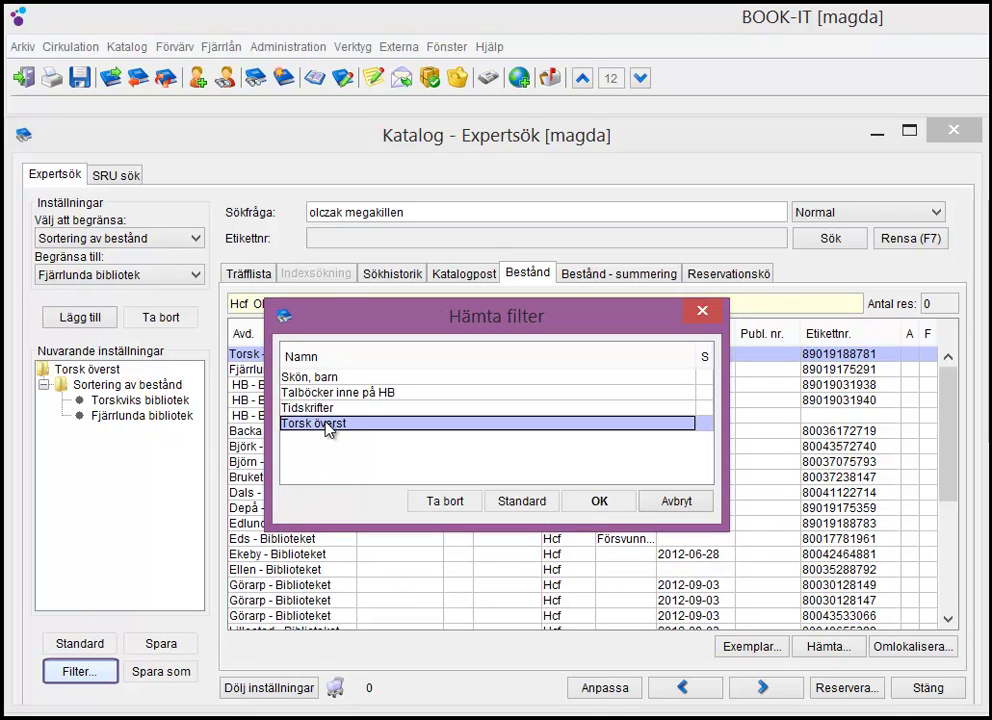
{"action": "left_click", "coordinate": [528, 508]}
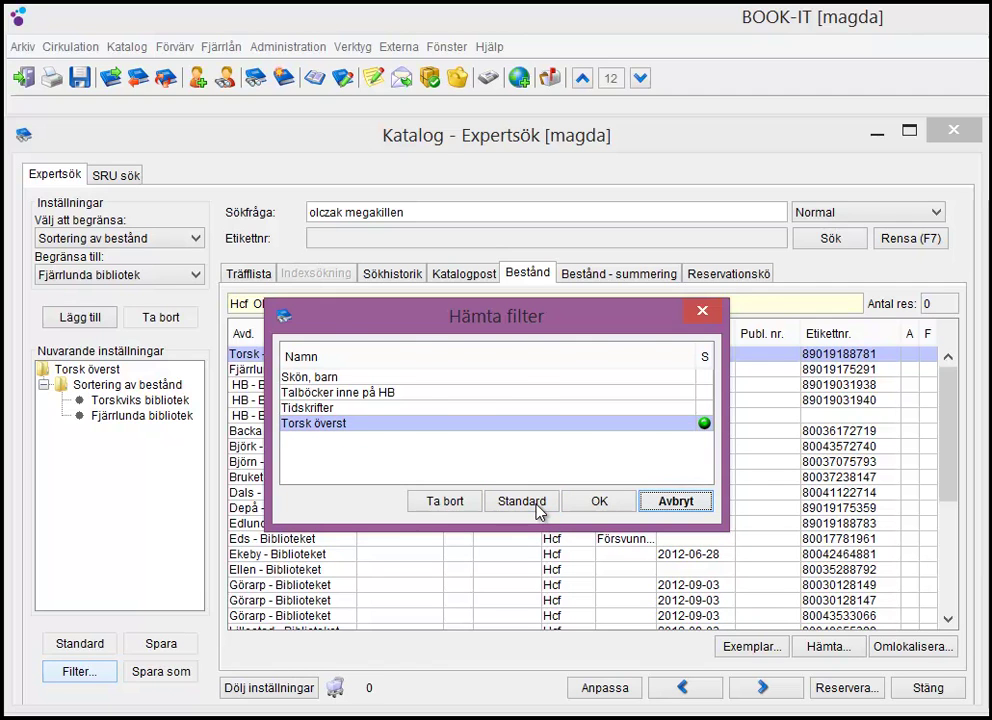
{"action": "key", "text": "Escape"}
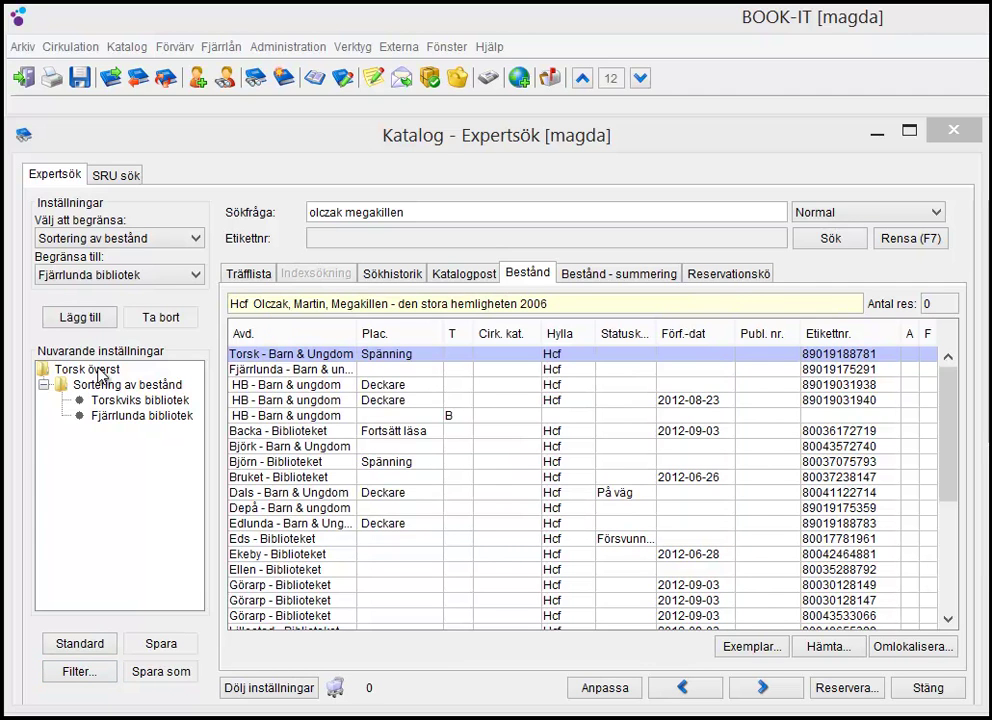
Step: Remove the "Torsk överst" filter from the current settings and limit Visning av bestånd to Almtuna folkbibliotek
{"action": "left_click", "coordinate": [100, 371]}
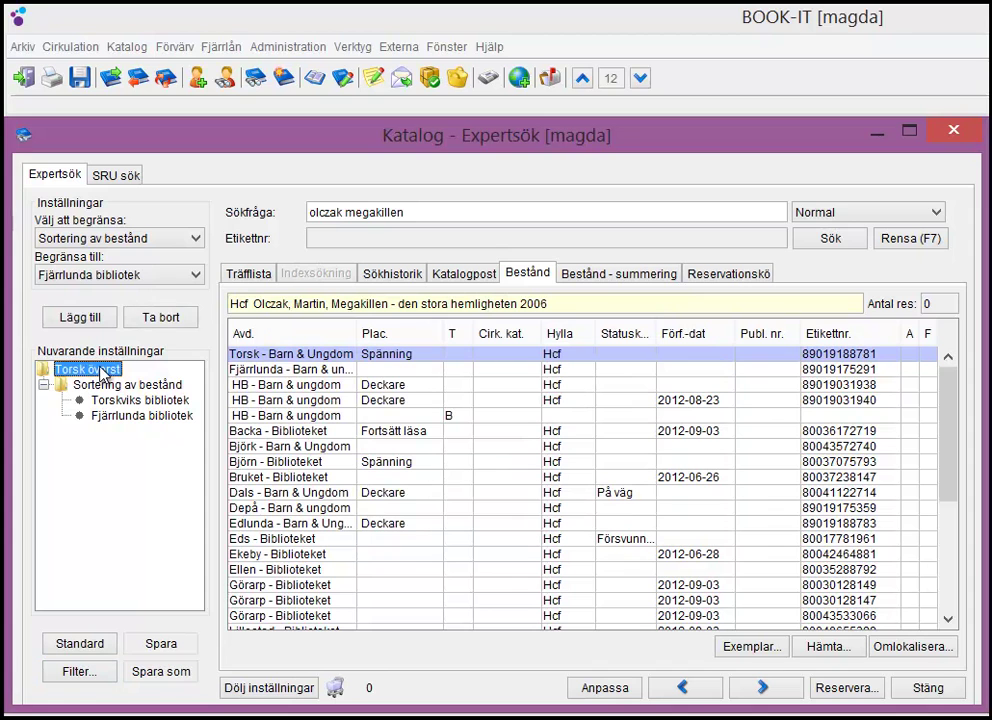
{"action": "left_click", "coordinate": [184, 325]}
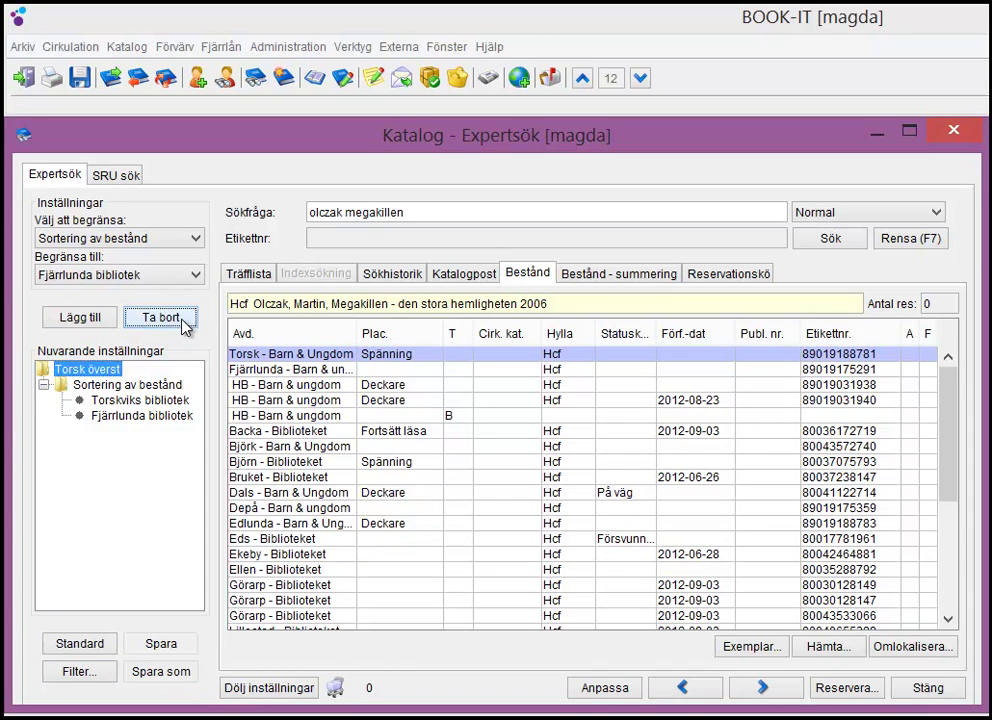
{"action": "left_click", "coordinate": [145, 238]}
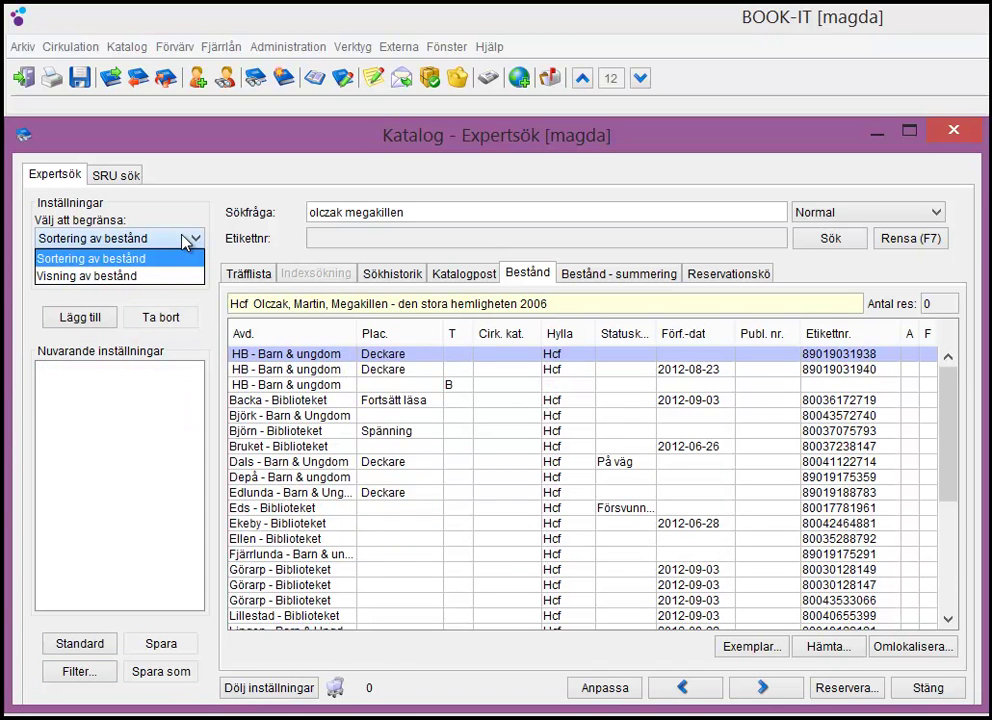
{"action": "left_click", "coordinate": [165, 278]}
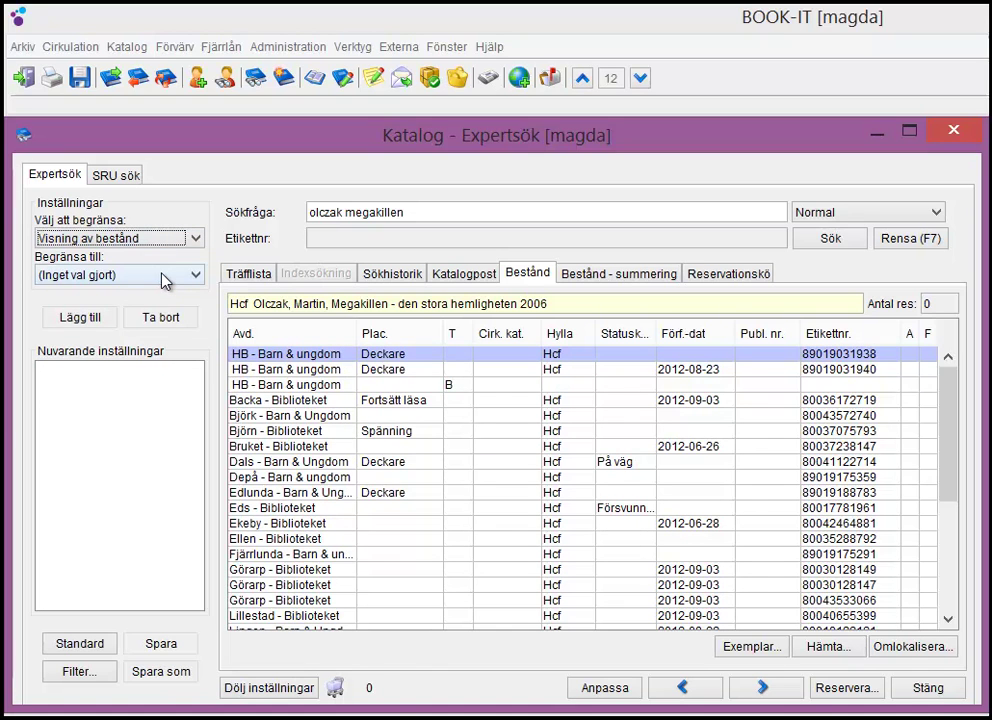
{"action": "left_click", "coordinate": [165, 281]}
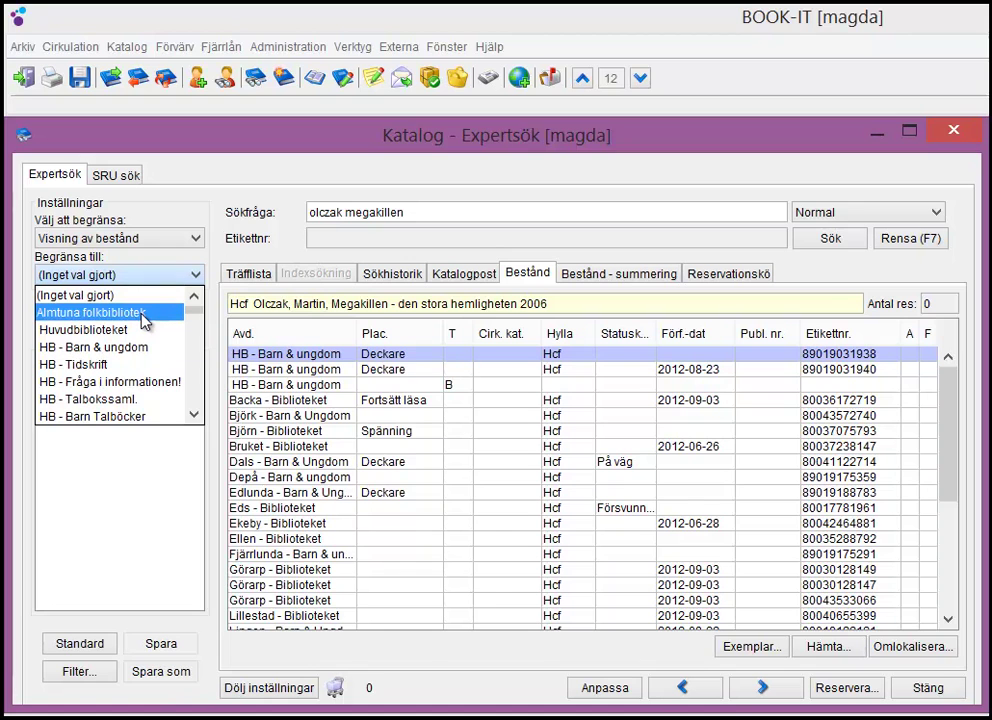
{"action": "left_click", "coordinate": [142, 316]}
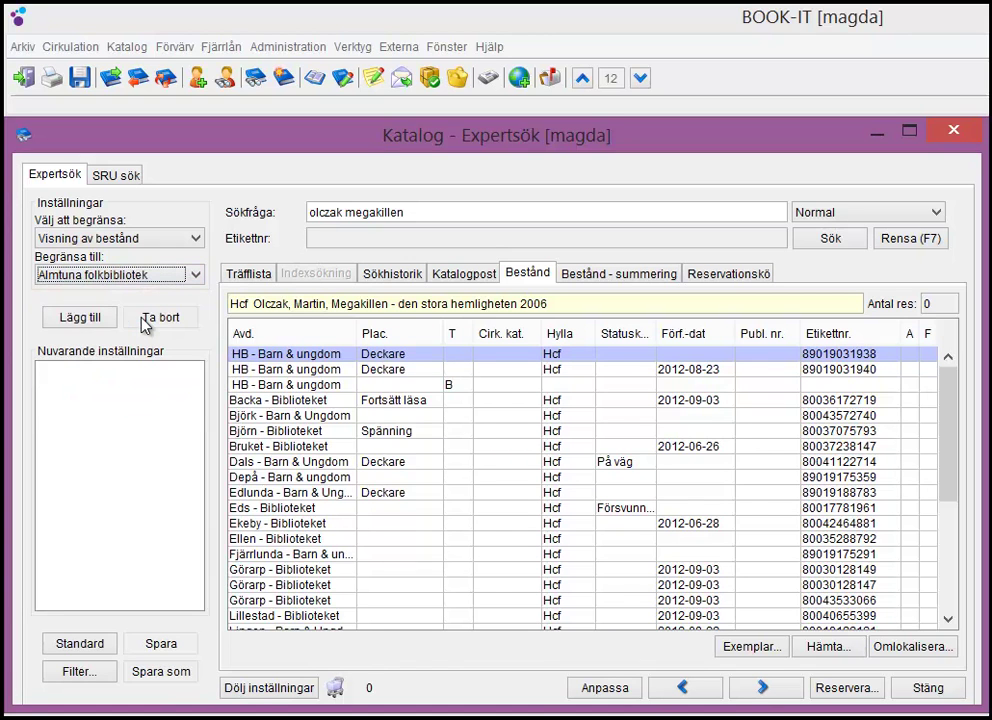
{"action": "left_click", "coordinate": [89, 317]}
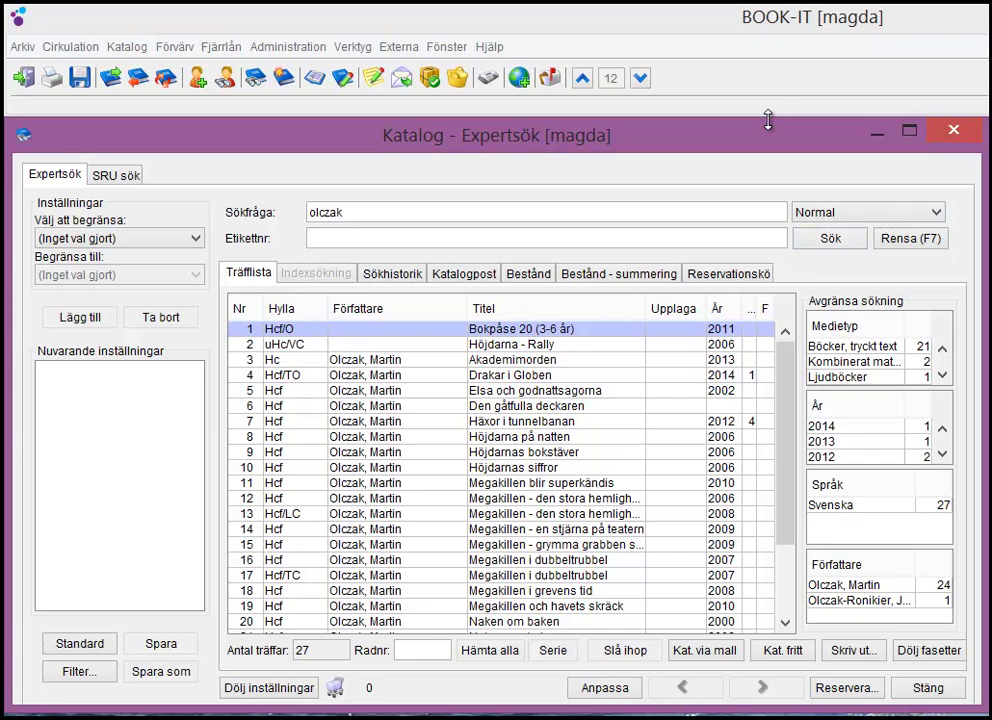
Step: Mark the mp3/df query in the search history as saved
{"action": "left_click", "coordinate": [395, 280]}
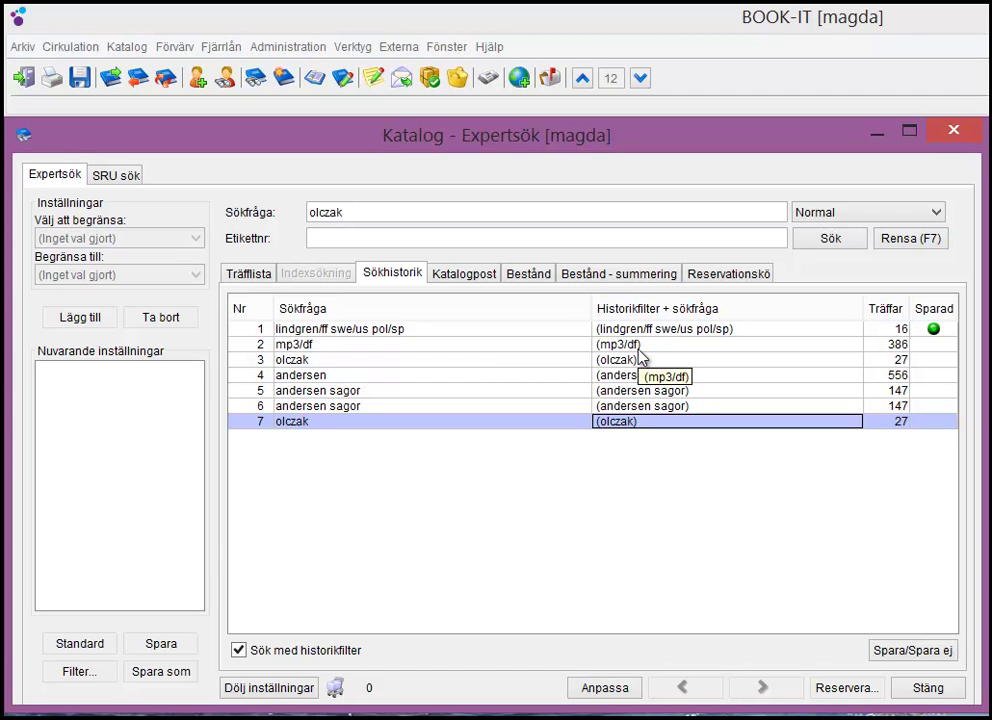
{"action": "left_click", "coordinate": [638, 346]}
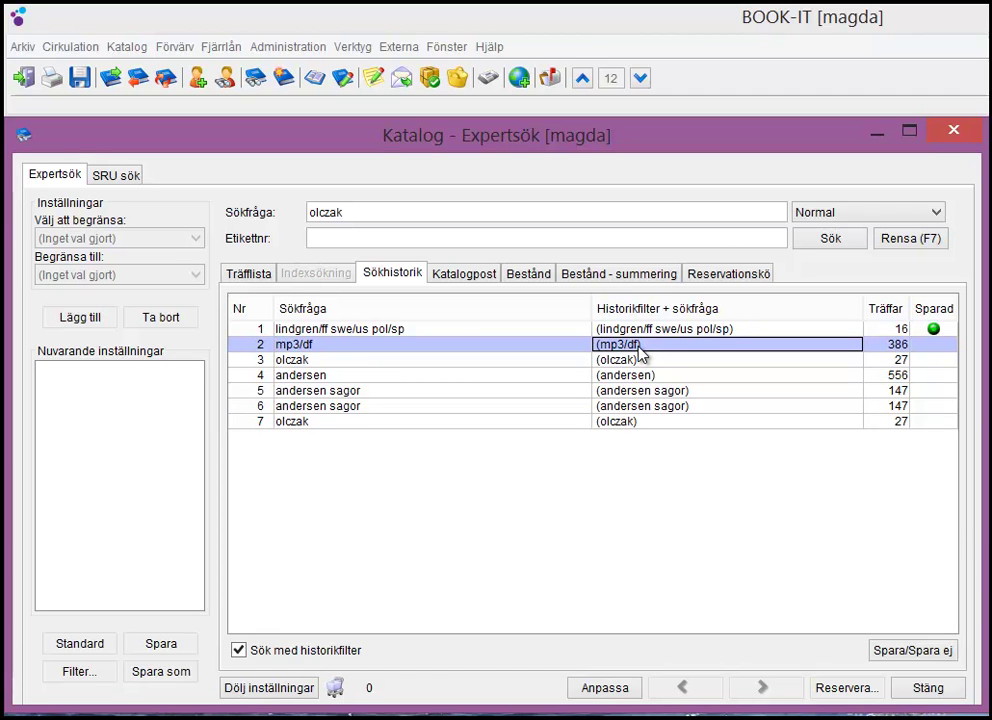
{"action": "left_click", "coordinate": [901, 654]}
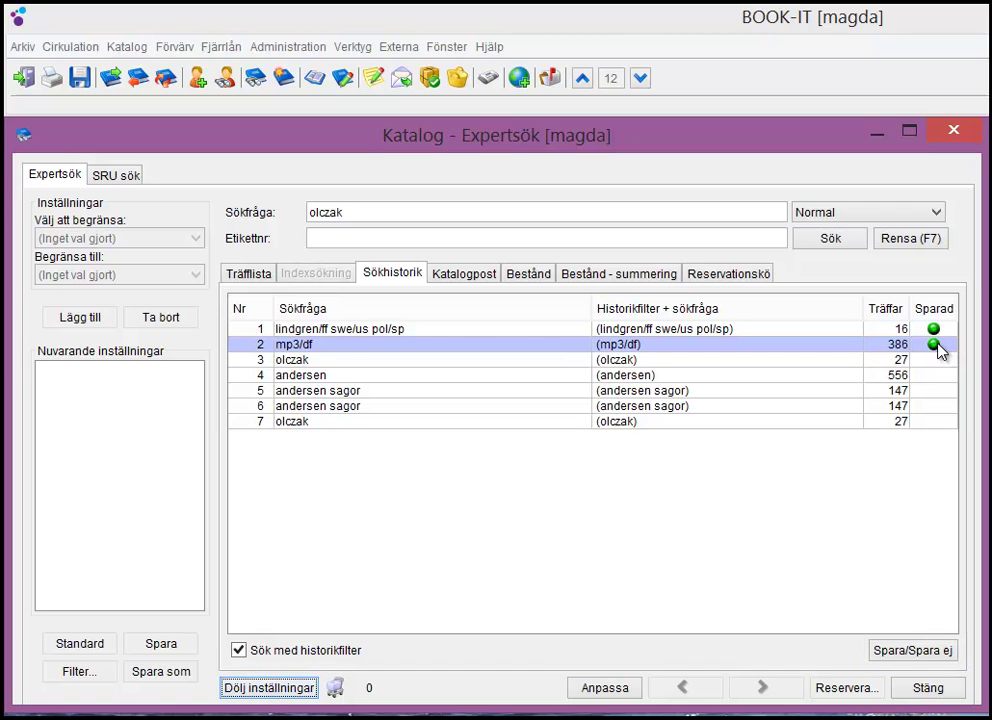
Step: Close and reopen Expertsök, and show the search history to check which queries are kept
{"action": "left_click", "coordinate": [940, 690]}
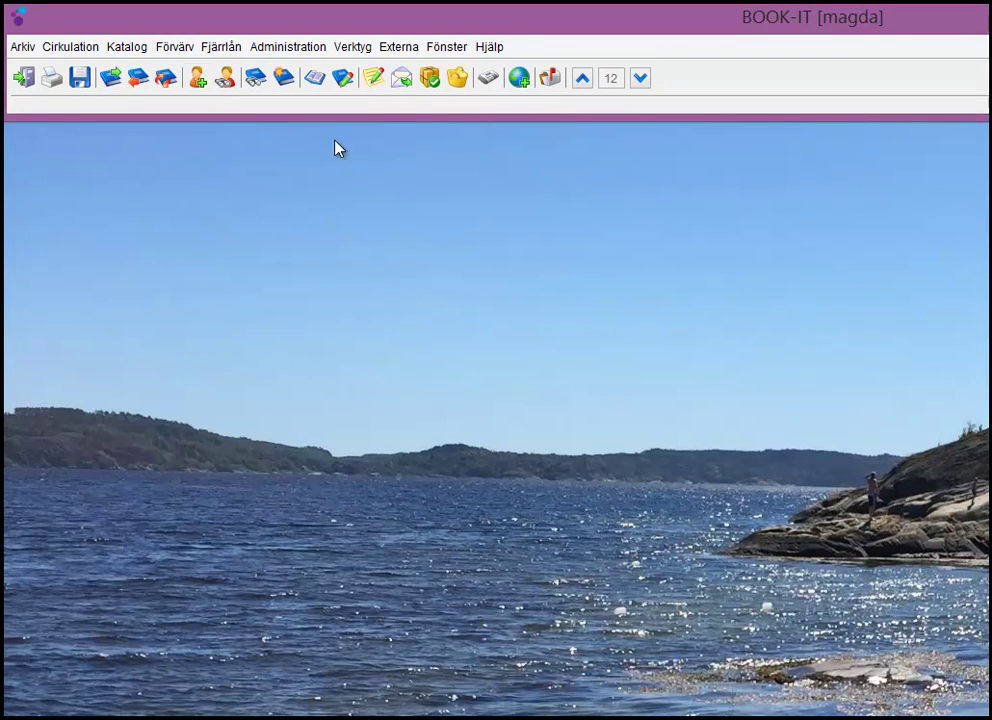
{"action": "left_click", "coordinate": [256, 77]}
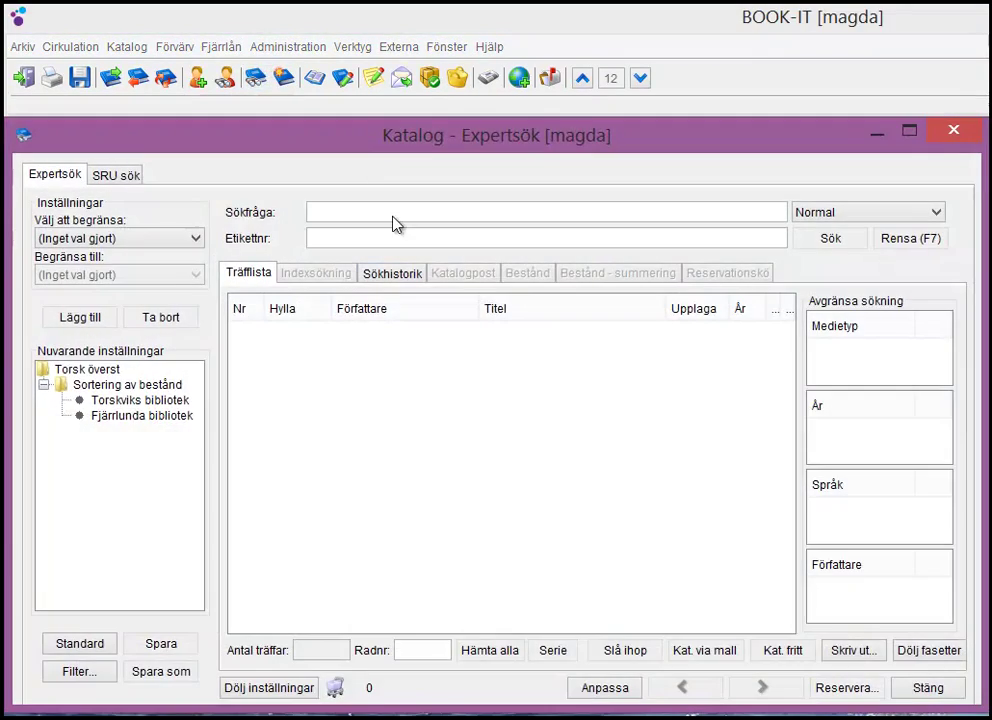
{"action": "left_click", "coordinate": [393, 274]}
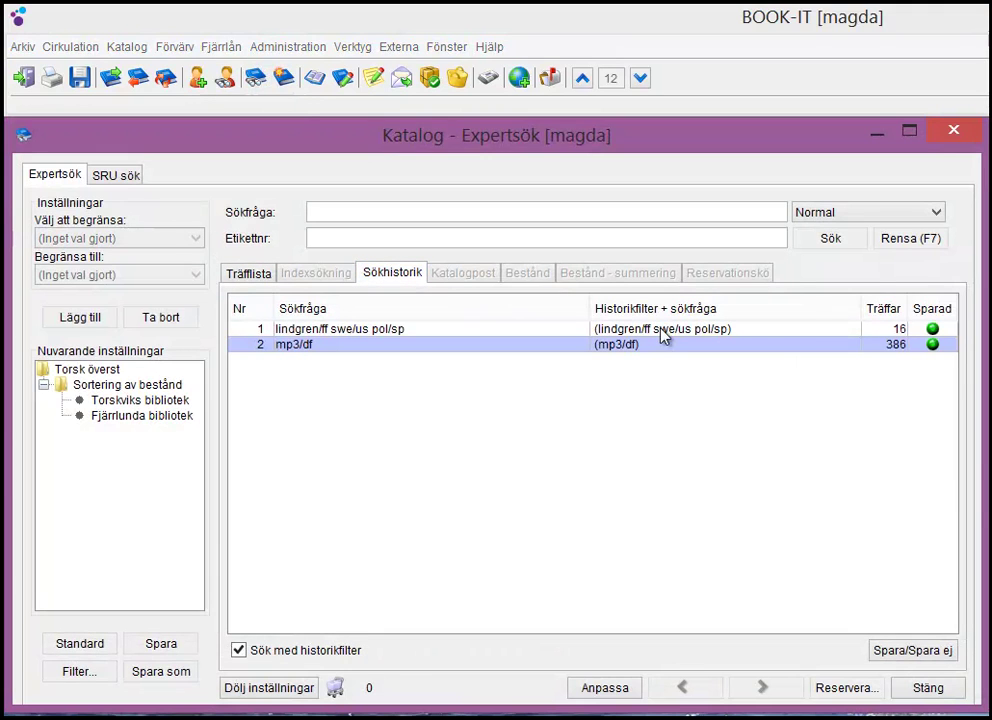